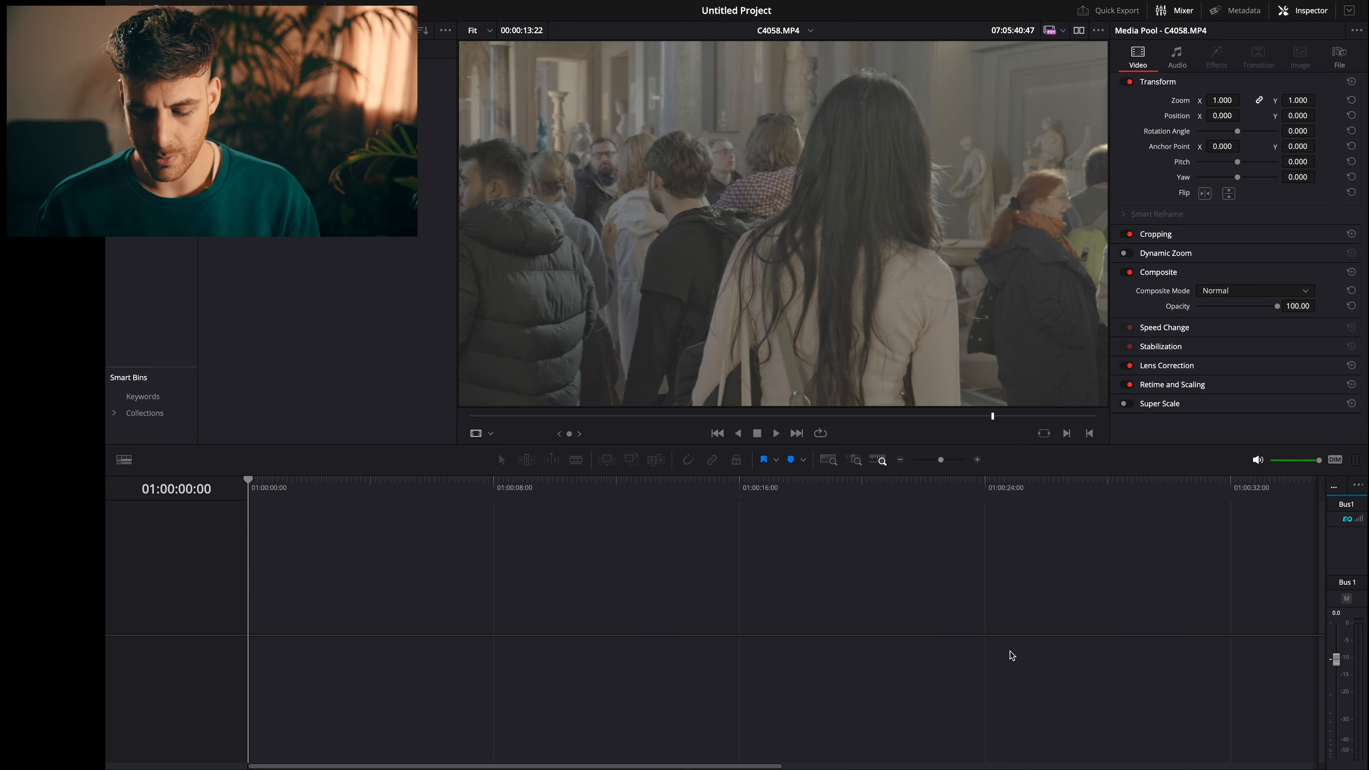
- In the project settings, set the timeline resolution to 3840 x 2160 Ultra HD with vertical resolution and the timeline frame rate to 25
key("shift+9")
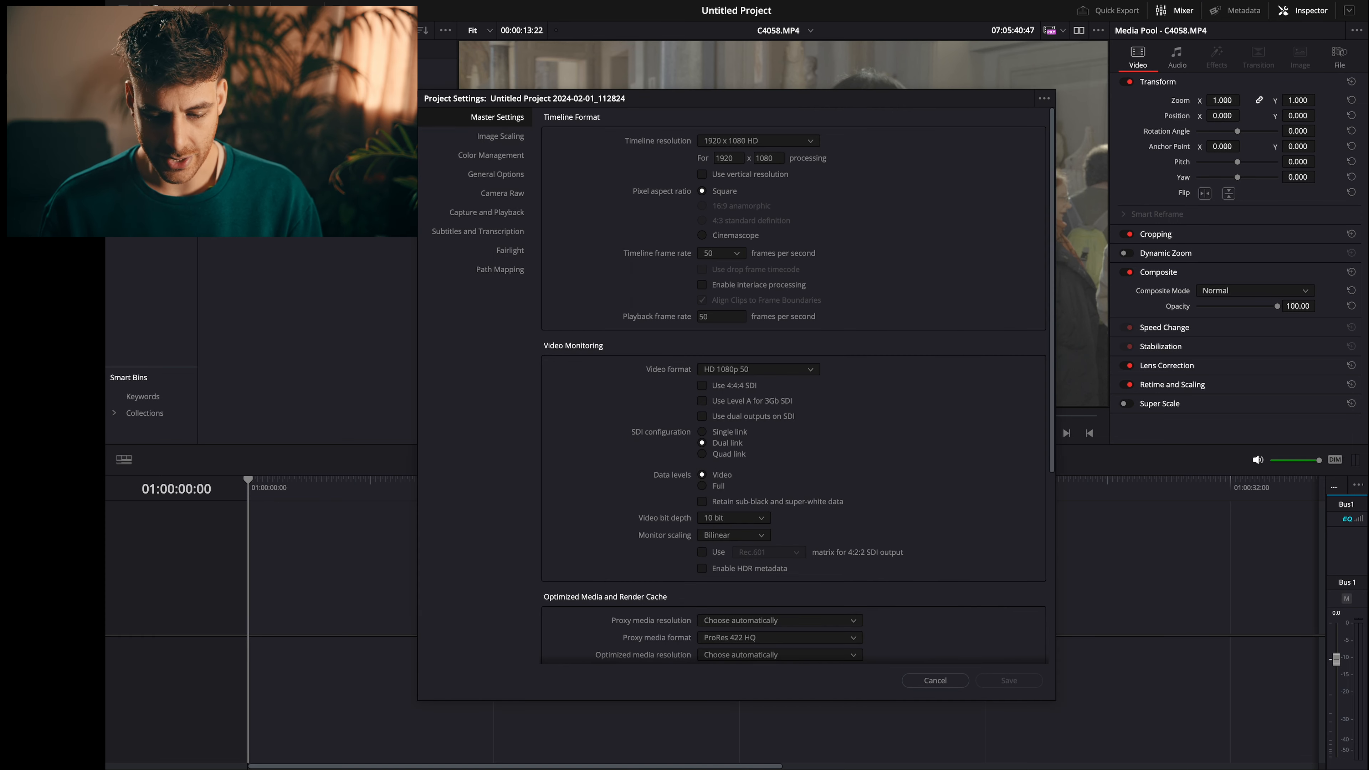
left_click(756, 140)
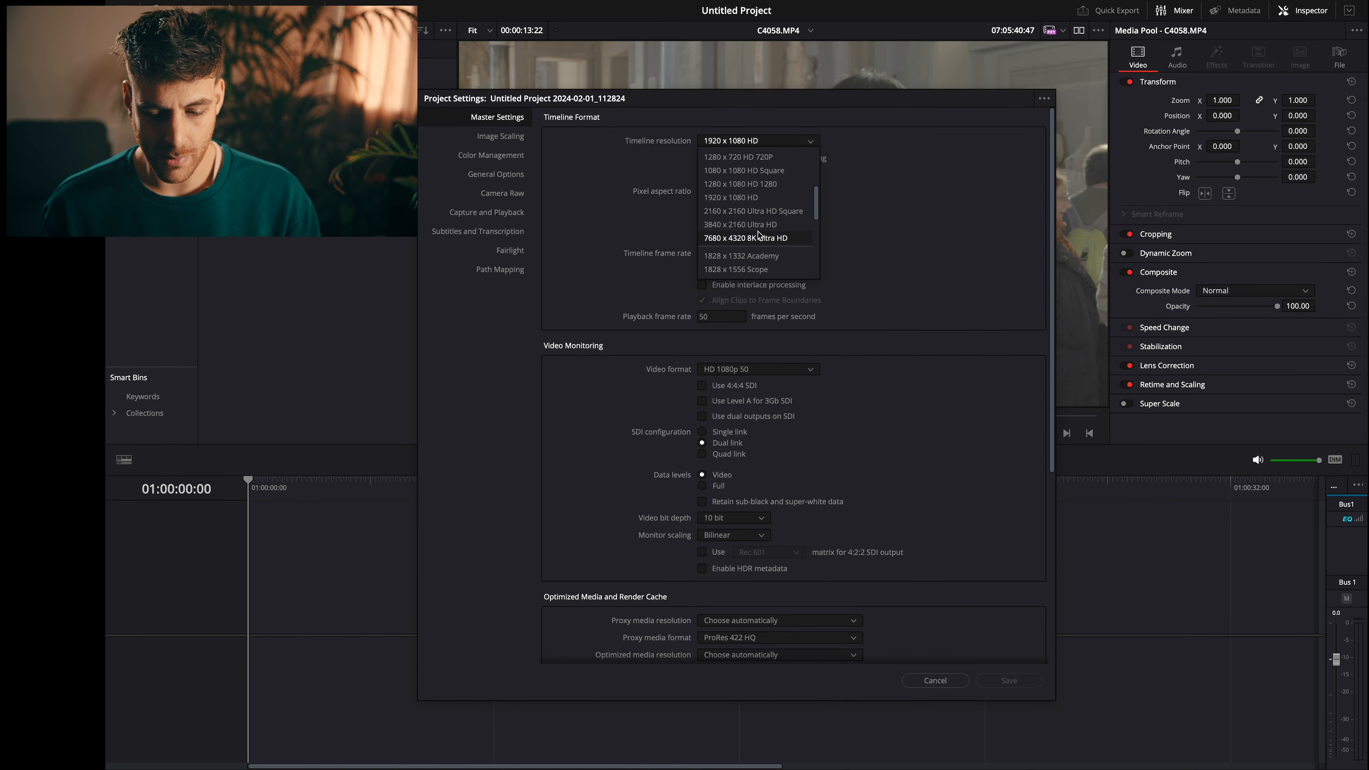
left_click(757, 224)
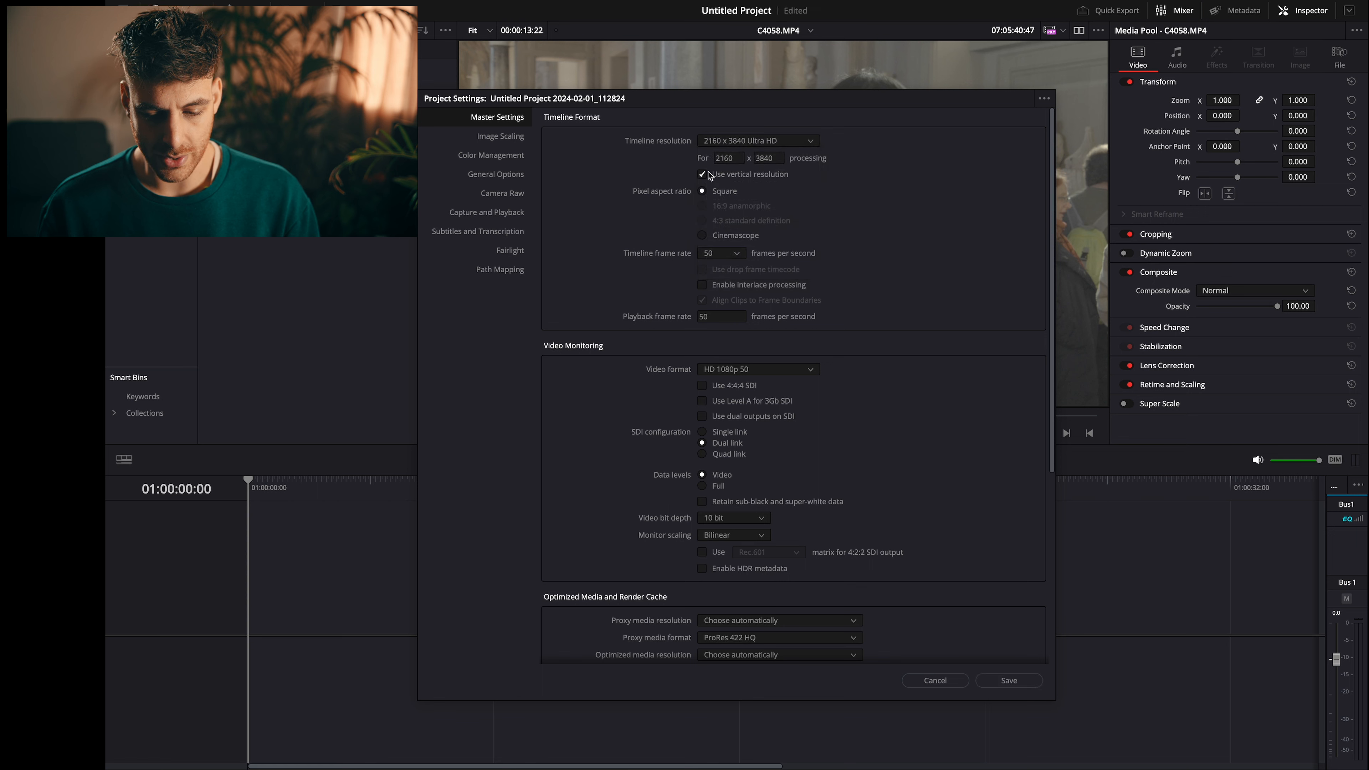
left_click(708, 253)
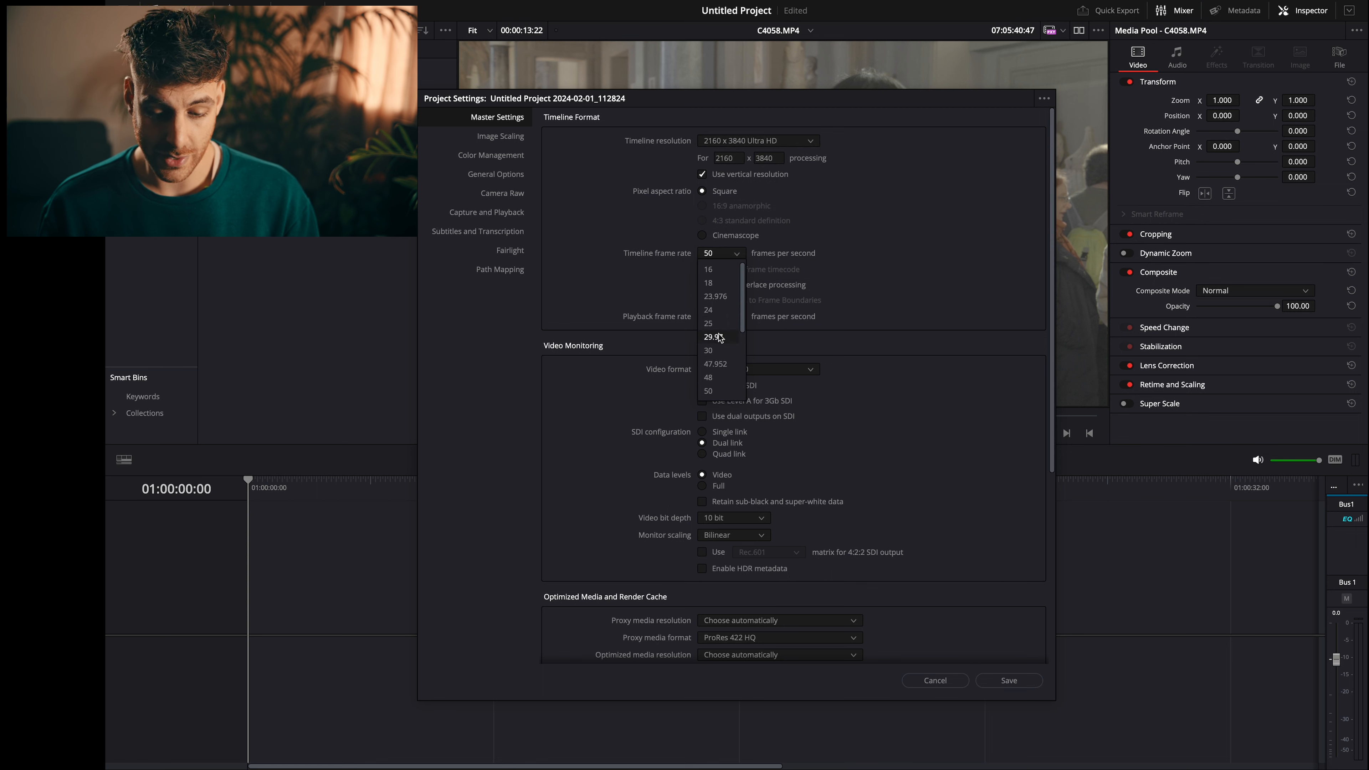
left_click(712, 322)
left_click(717, 317)
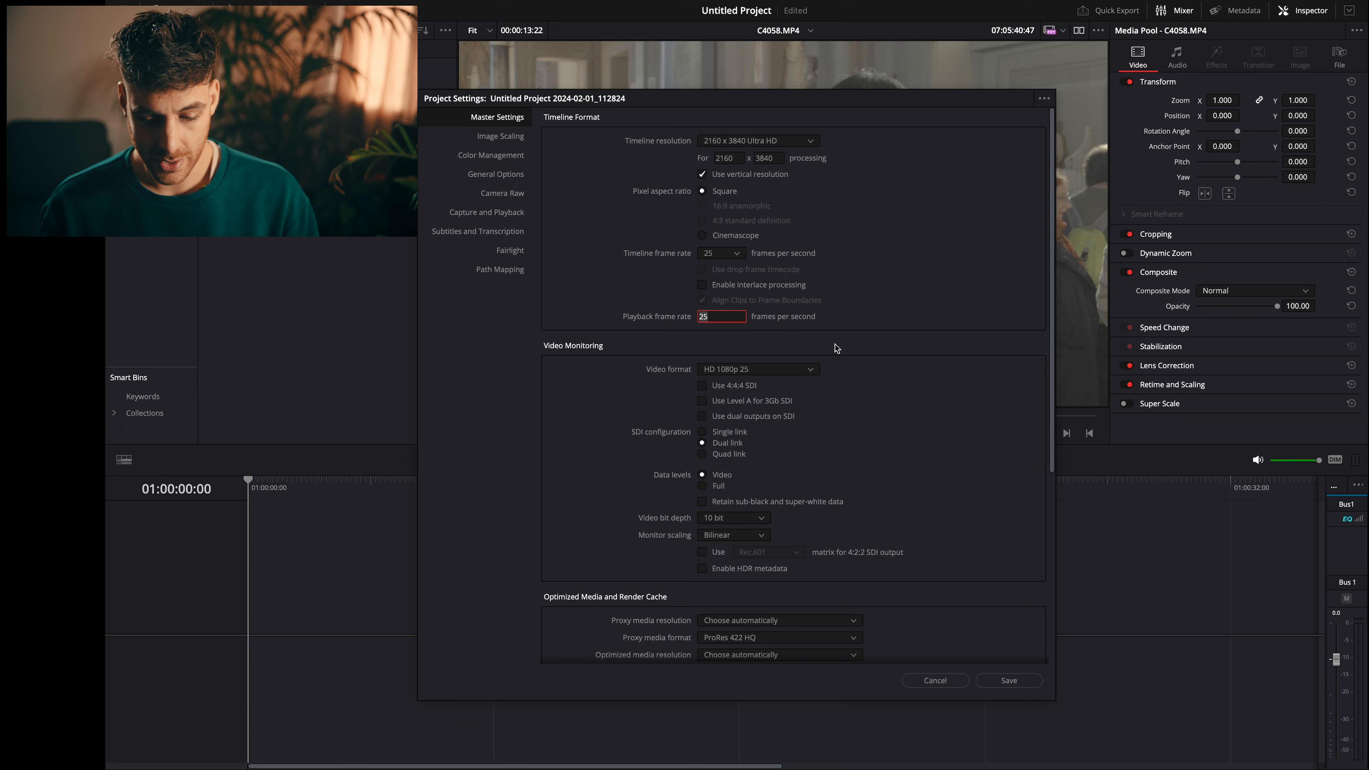
- Set the video monitoring format to 4K 2160p 25 and save the project settings
left_click(780, 372)
scroll(775, 475, "down", 1)
scroll(760, 436, "down", 10)
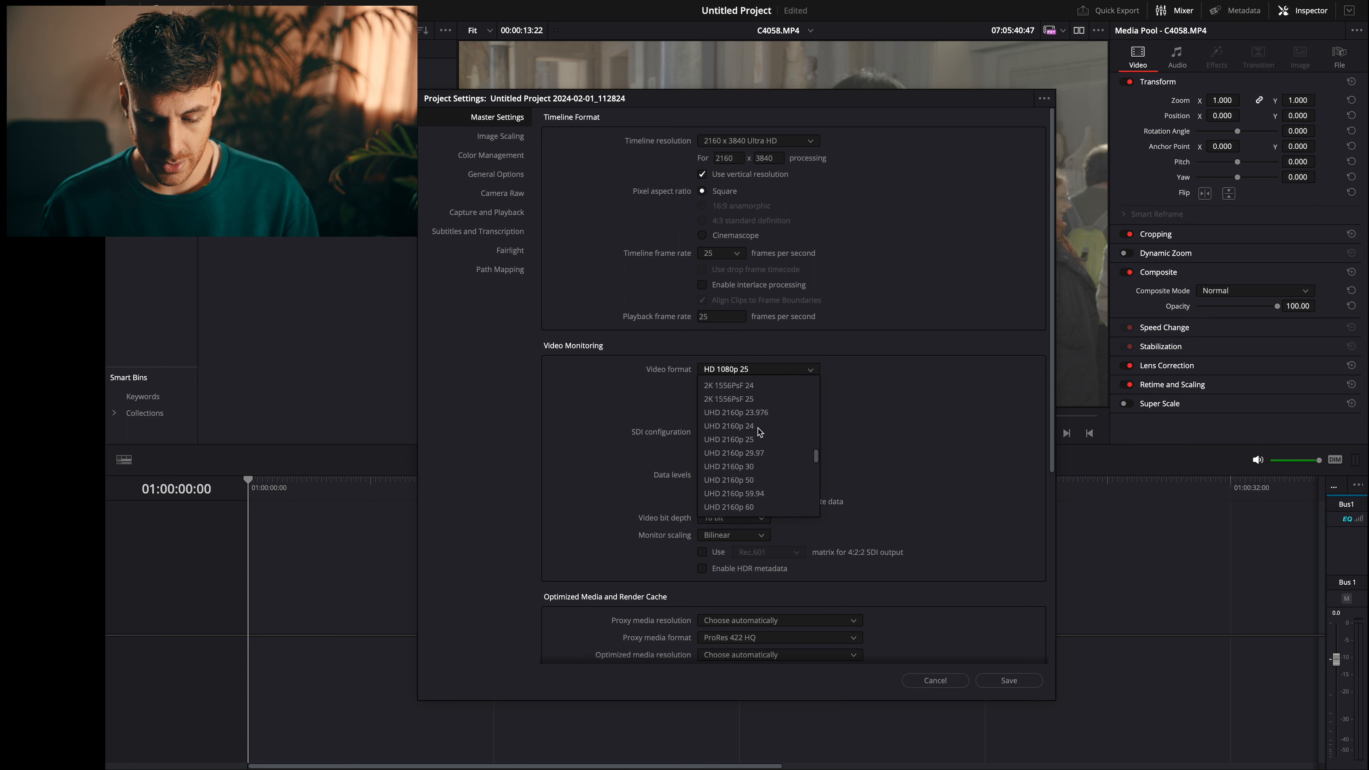
scroll(759, 431, "down", 1)
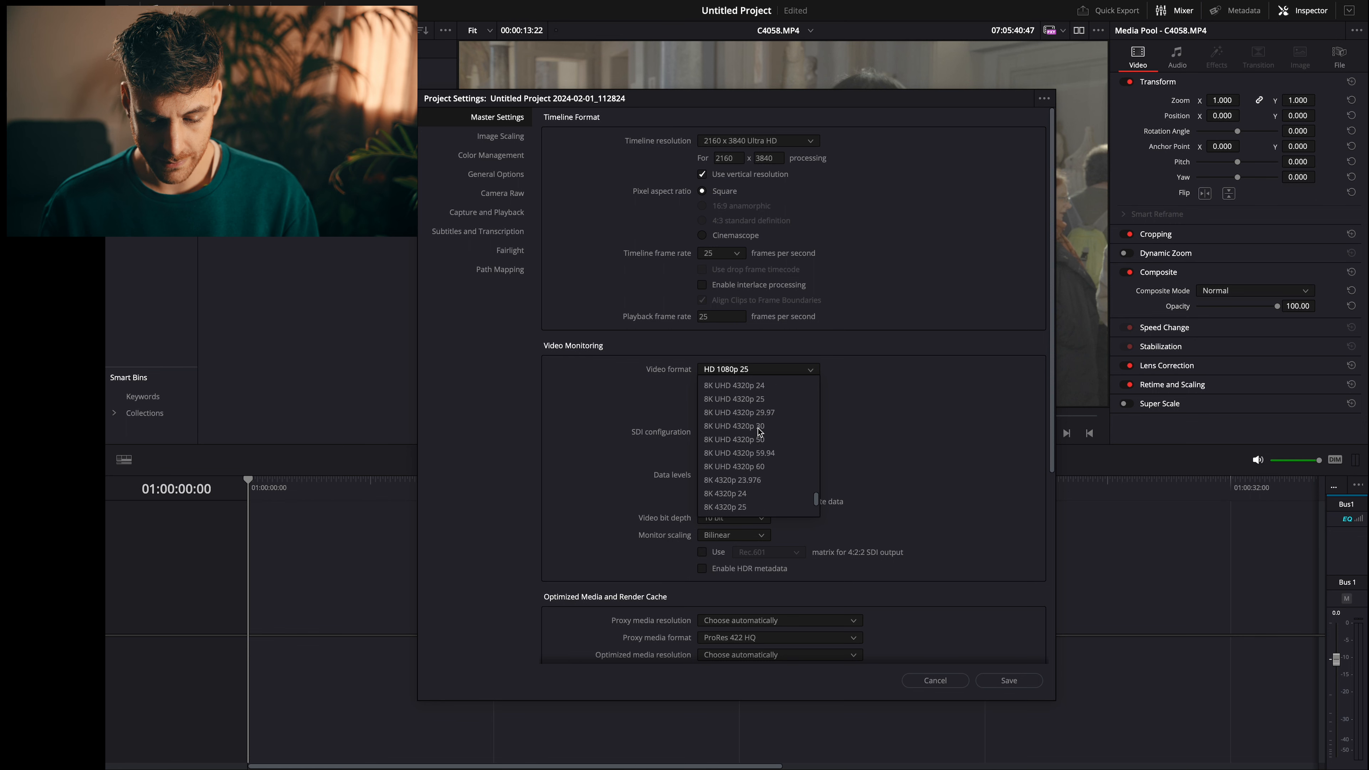
scroll(760, 431, "up", 4)
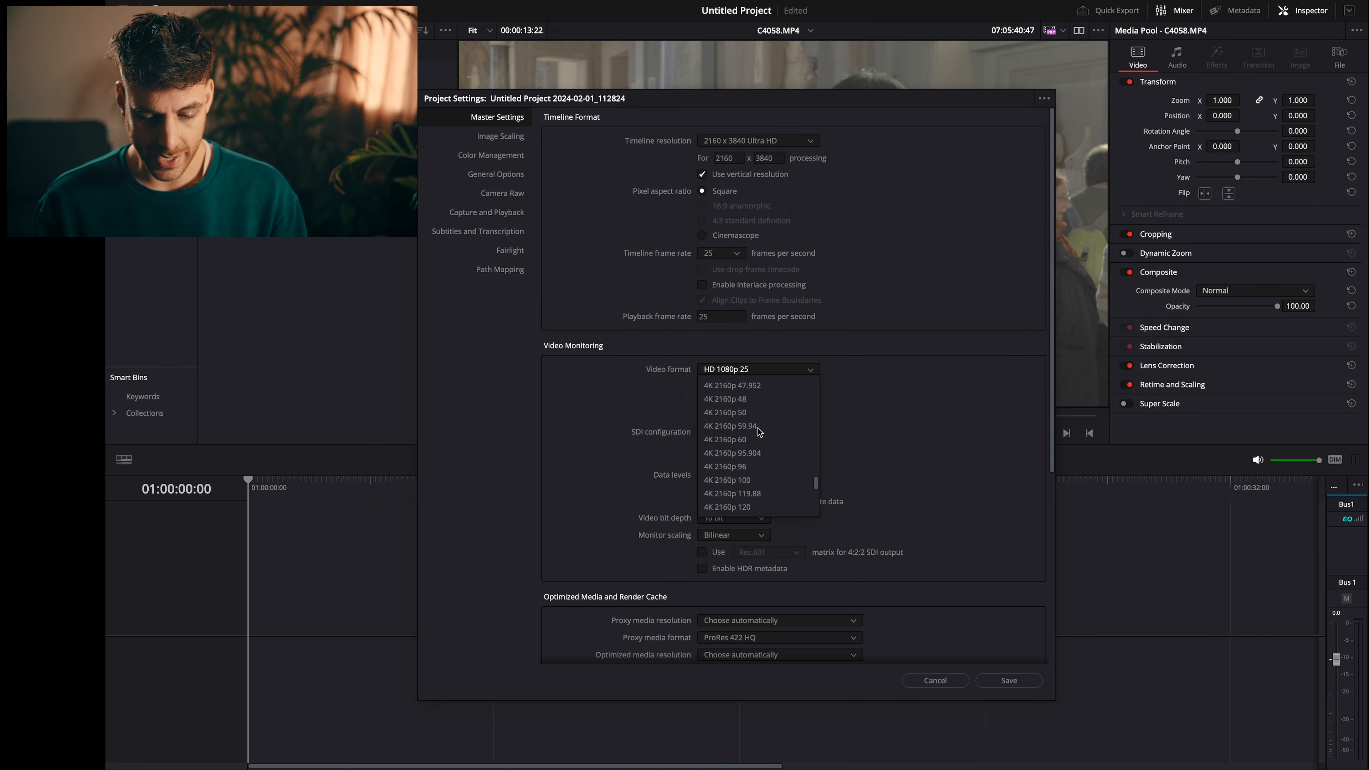
left_click(752, 414)
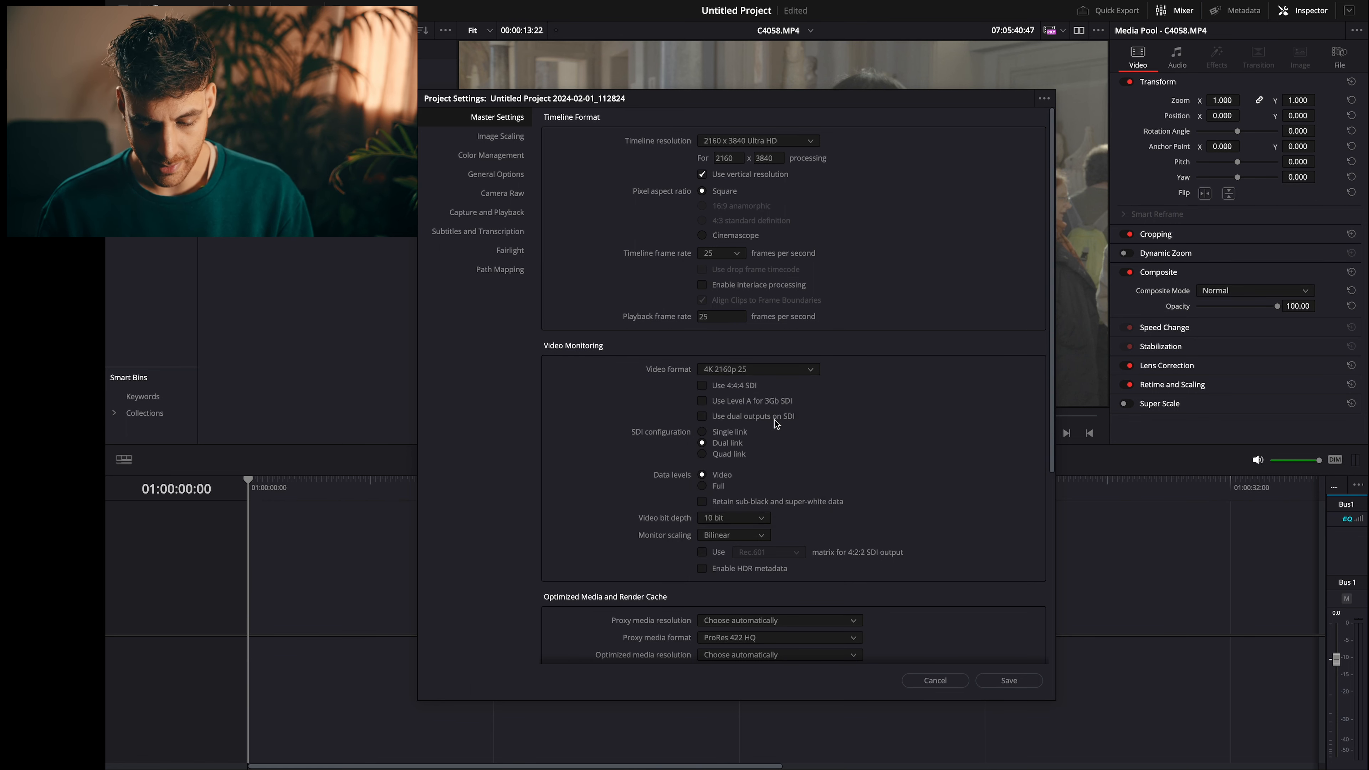
left_click(1008, 679)
key("Return")
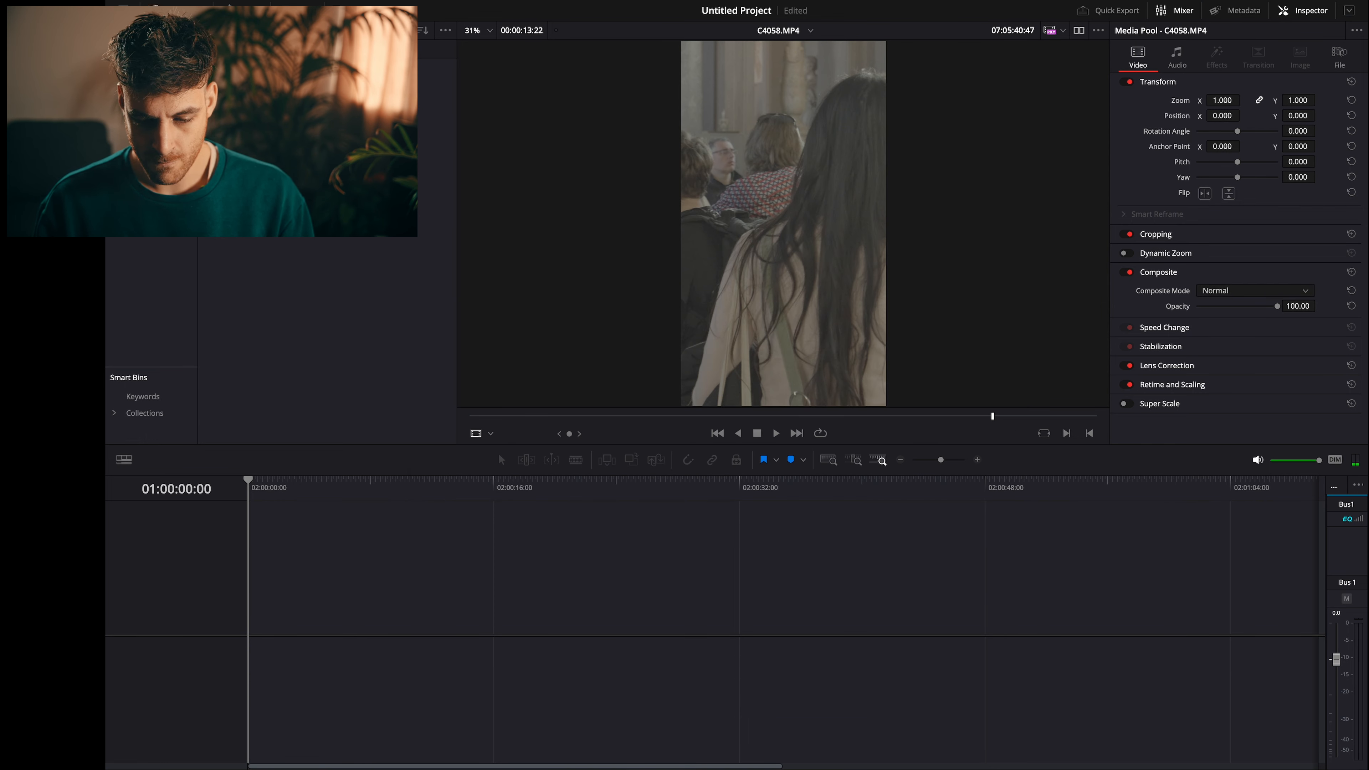
- Create a new timeline with custom settings, keeping the 2160 x 3840 vertical format at 25 frames per second
right_click(275, 163)
mouse_move(463, 170)
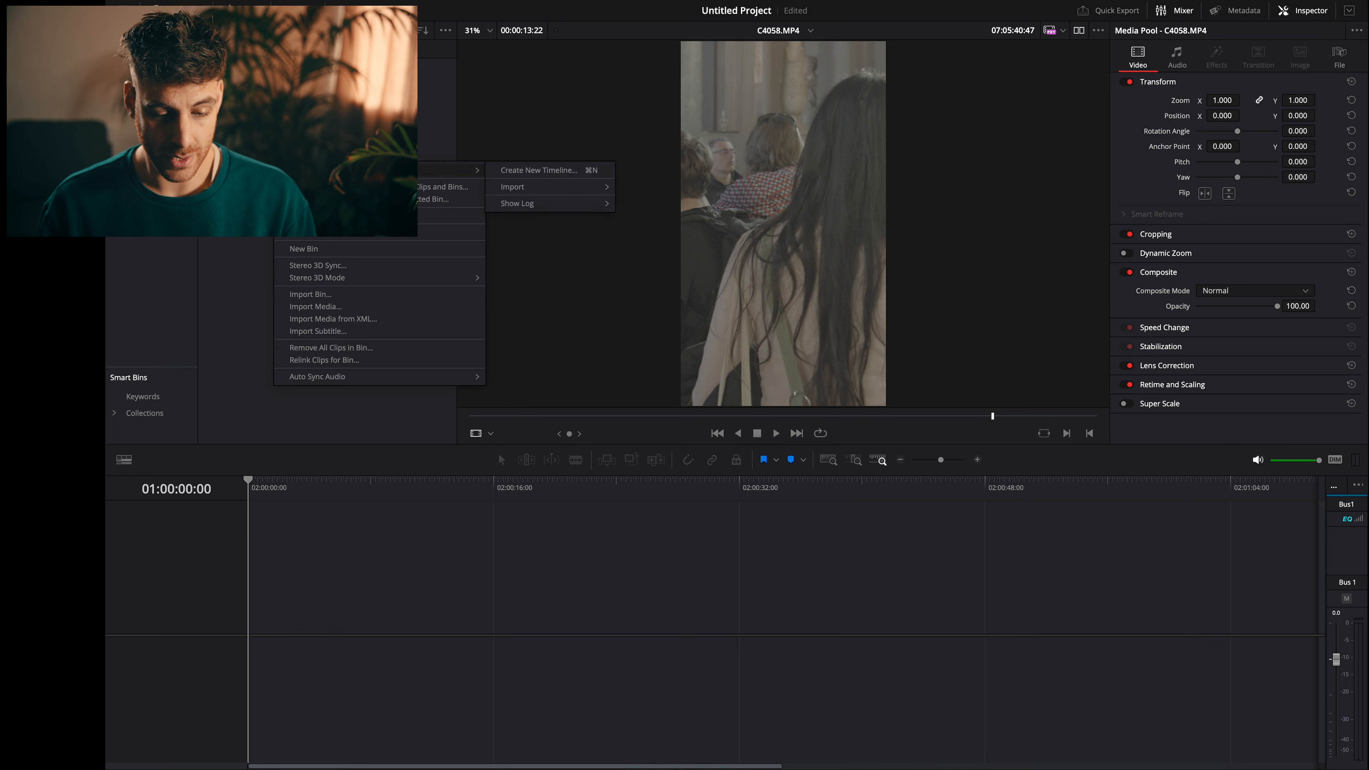
left_click(562, 171)
left_click(614, 452)
left_click(689, 330)
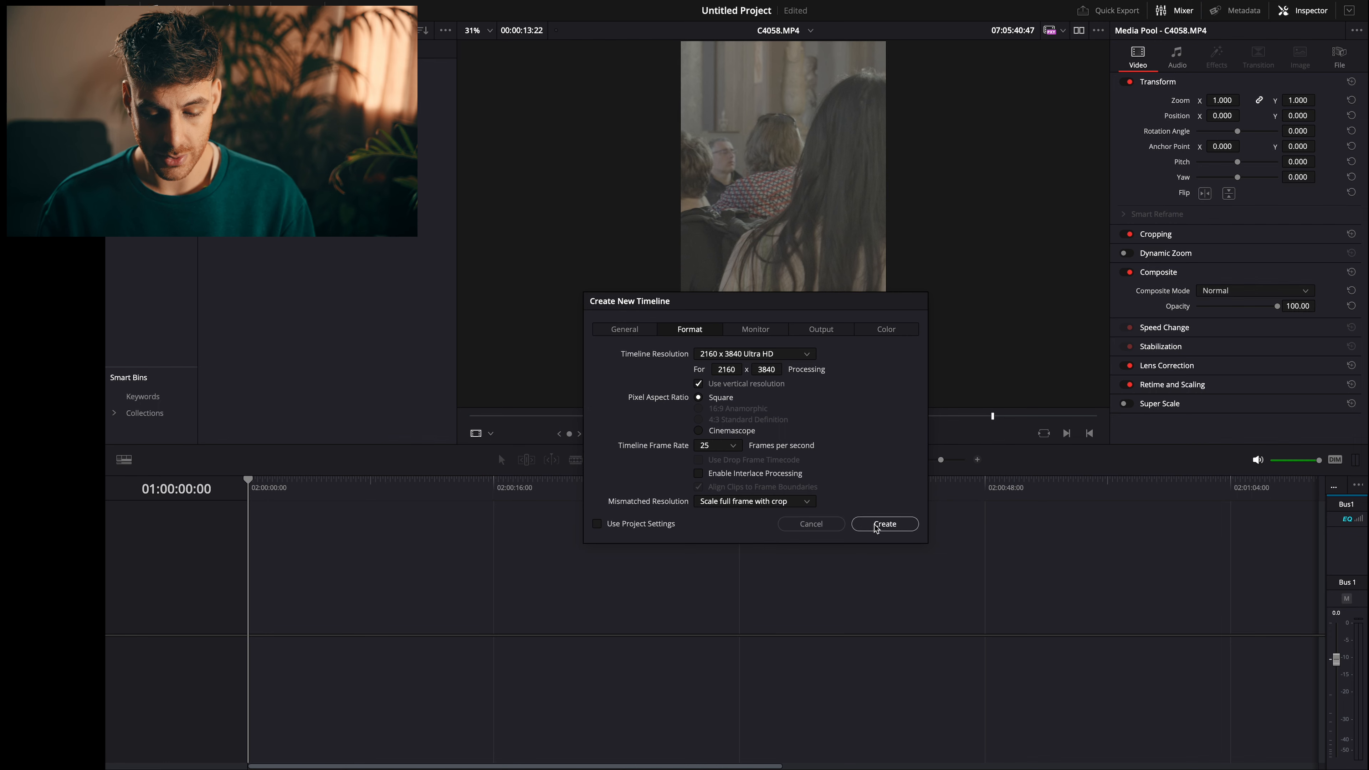
left_click(885, 524)
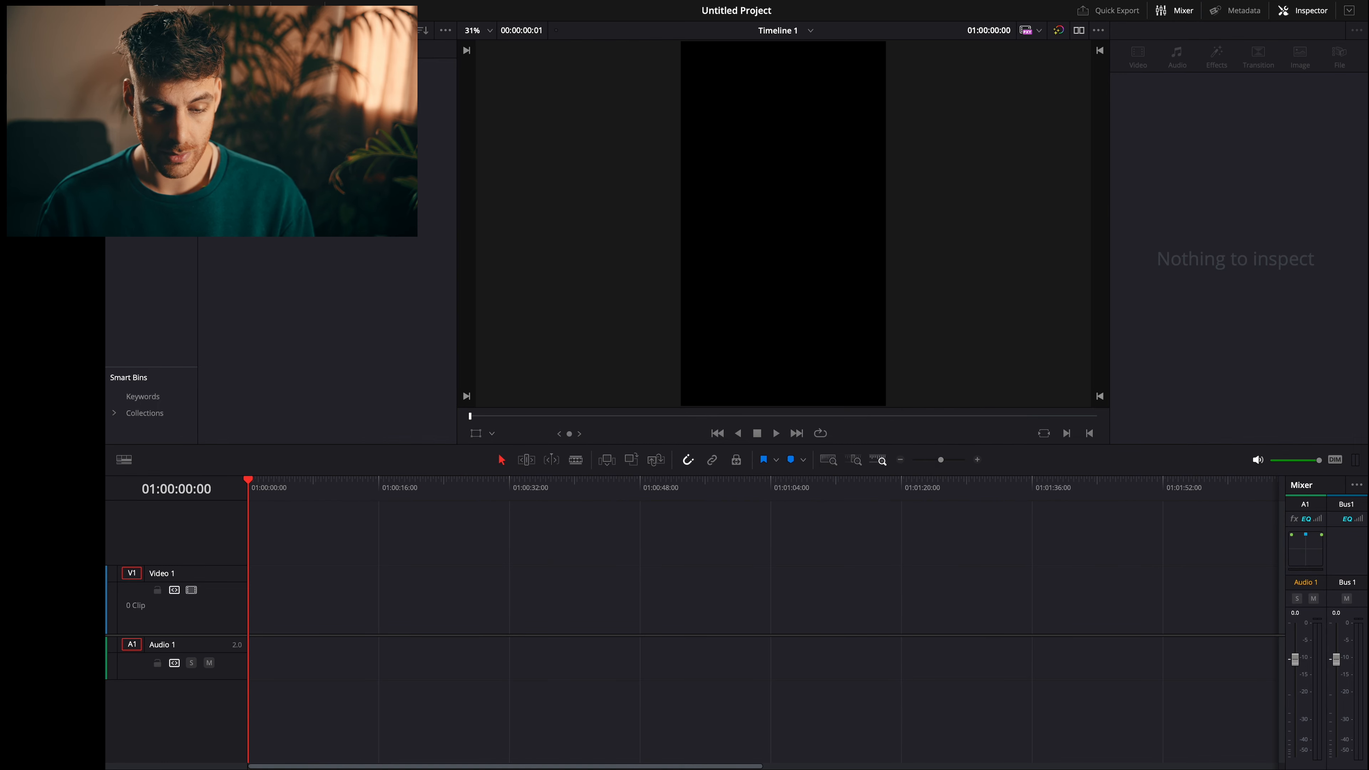
- Place the C4058.MP4 clip at the start of the timeline, delete its audio and preview the first few seconds
left_click_drag(333, 108, 221, 633)
left_click(334, 655)
key("BackSpace")
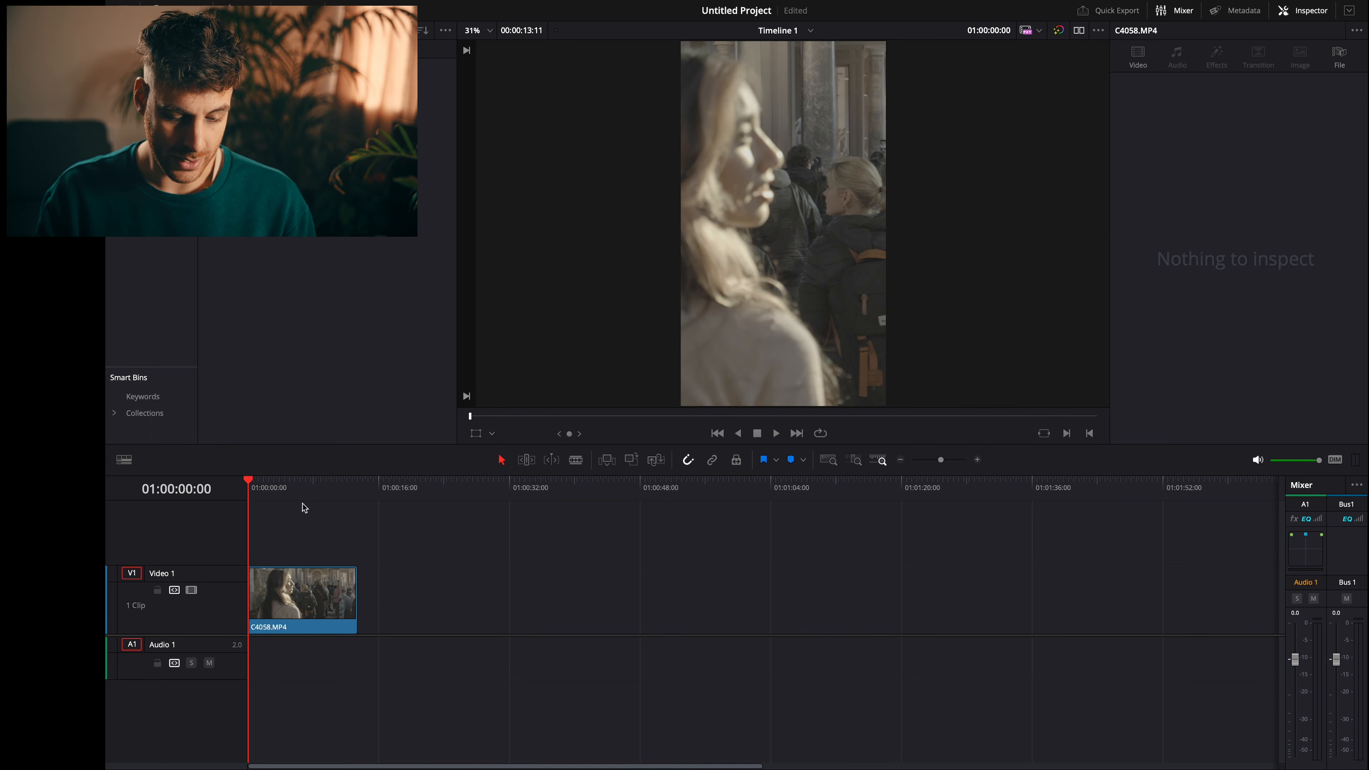
key("space")
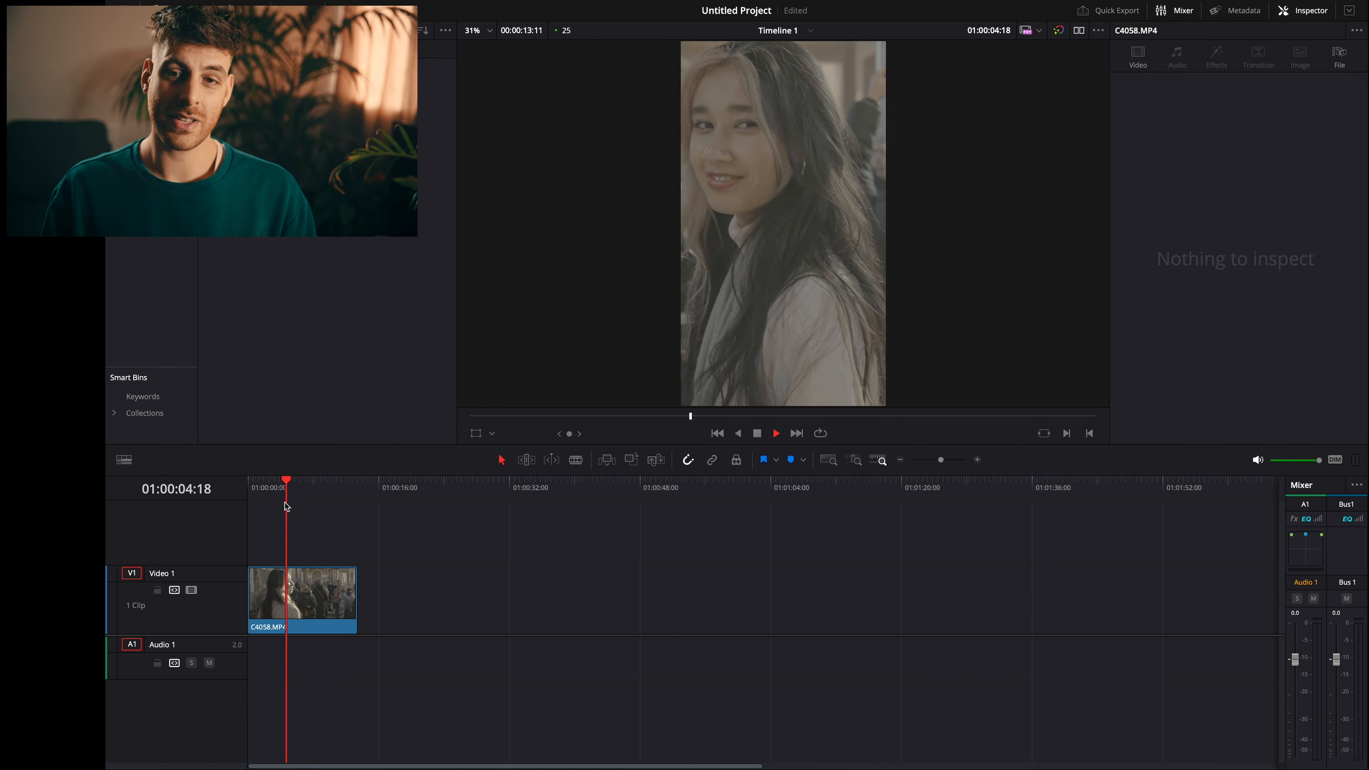
key("space")
- Apply Smart Reframe to the C4058.MP4 clip with the object of interest on Auto and play the result from the start
left_click(302, 589)
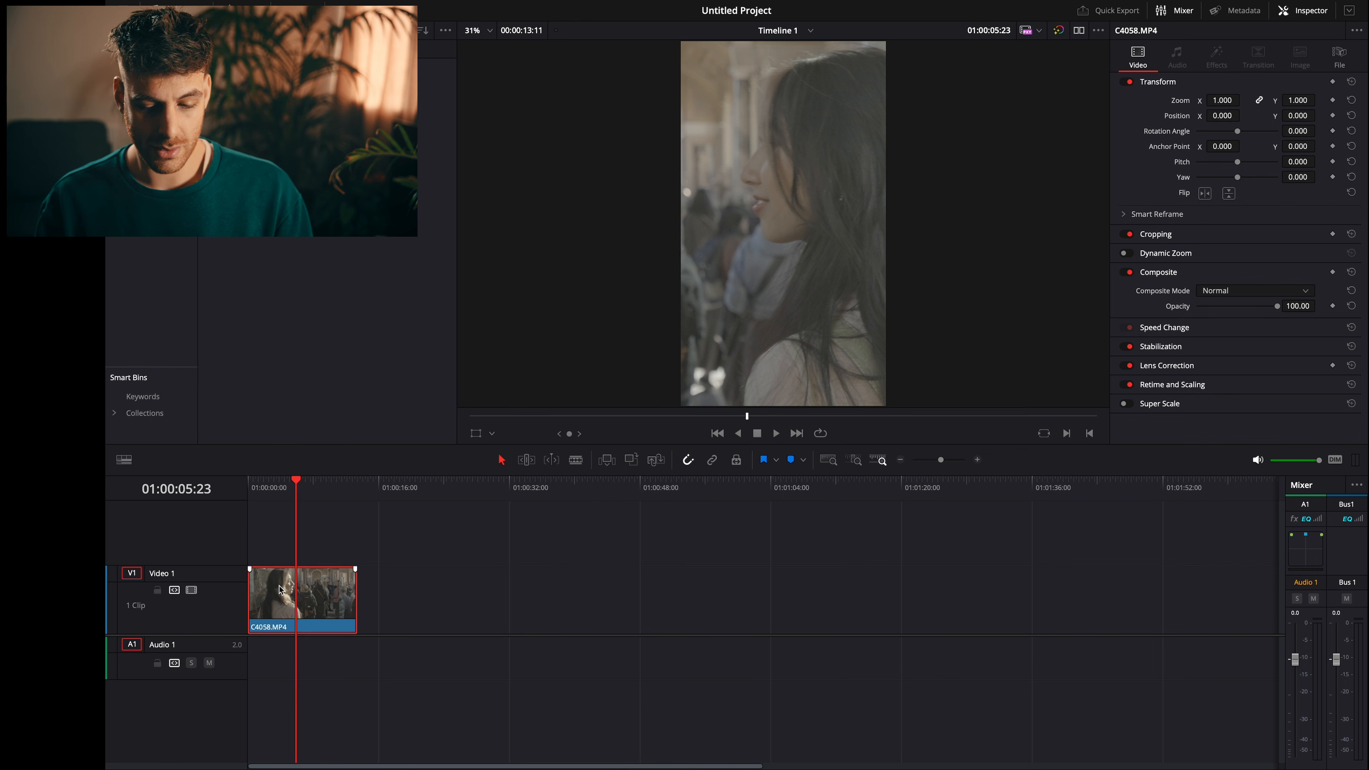
left_click(1145, 214)
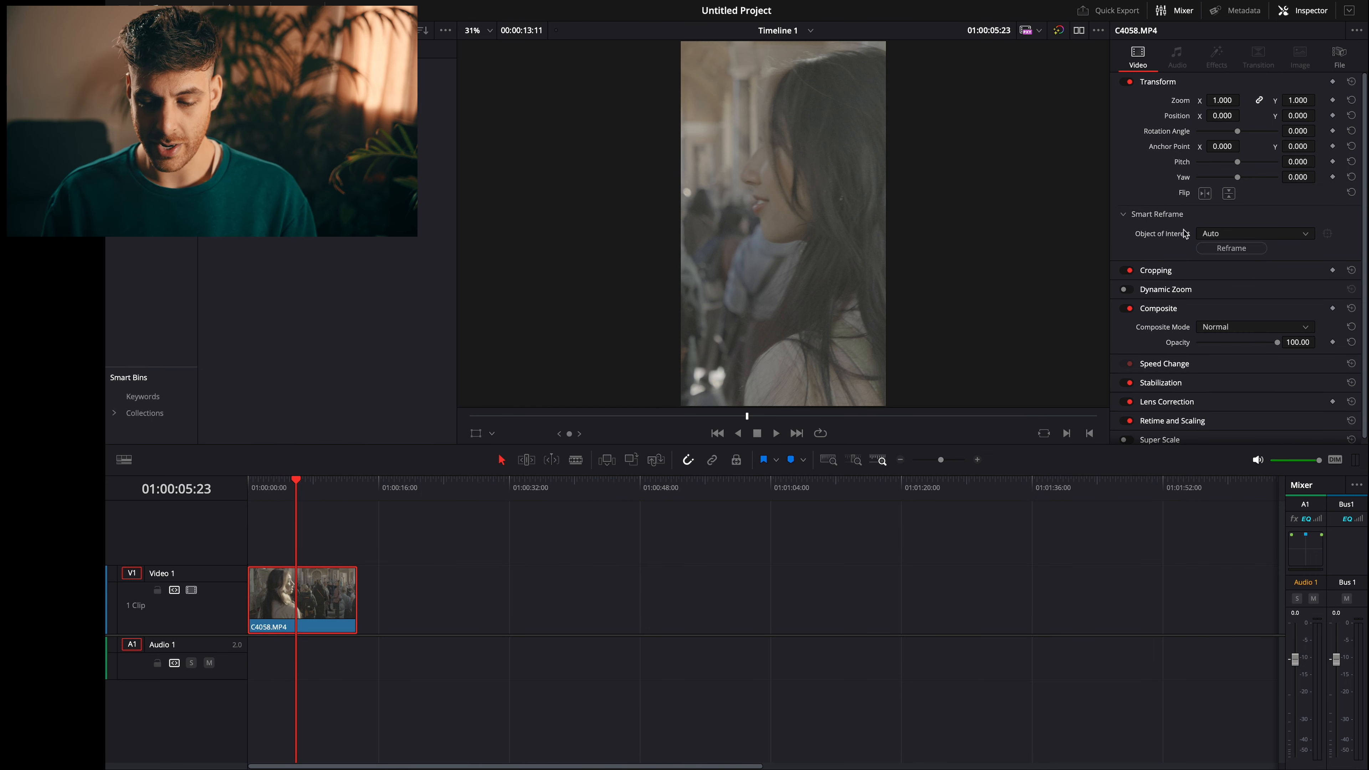
left_click(1216, 248)
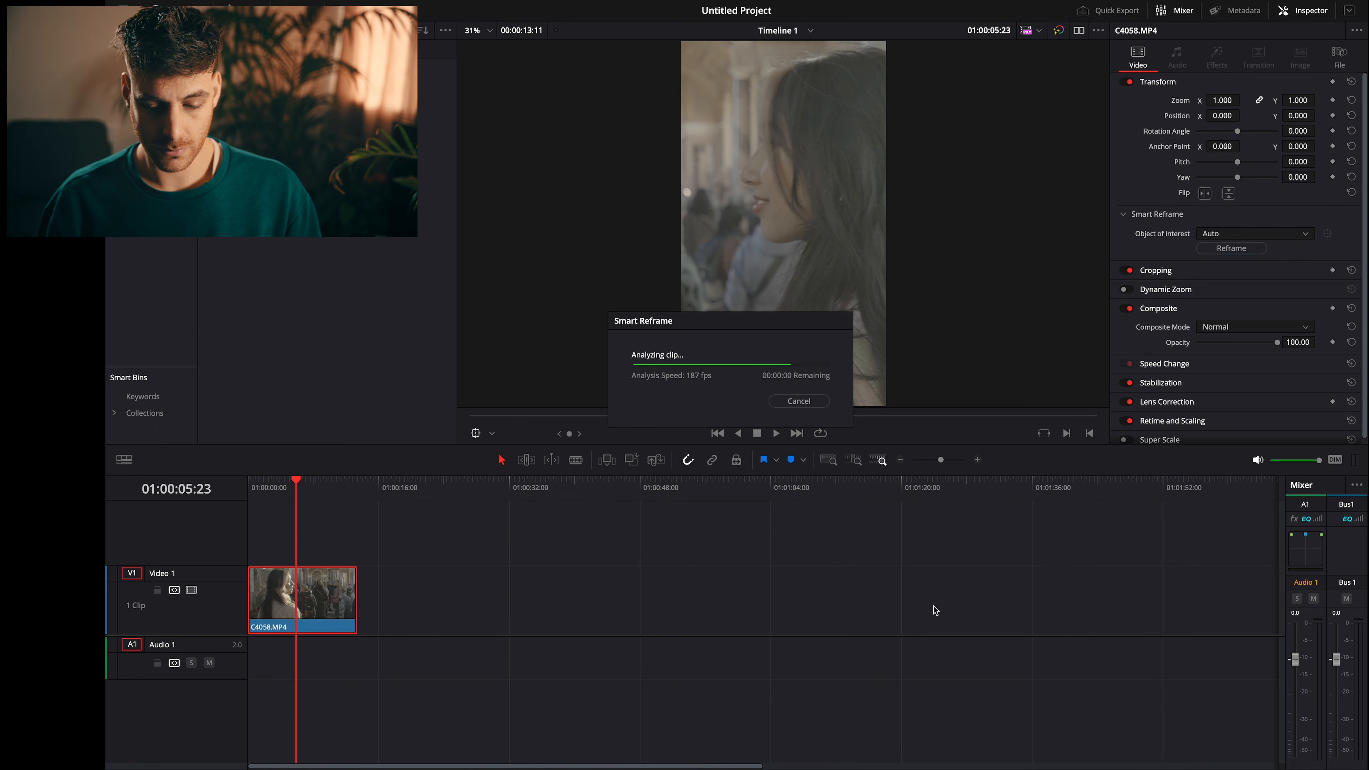
key("Home")
key("space")
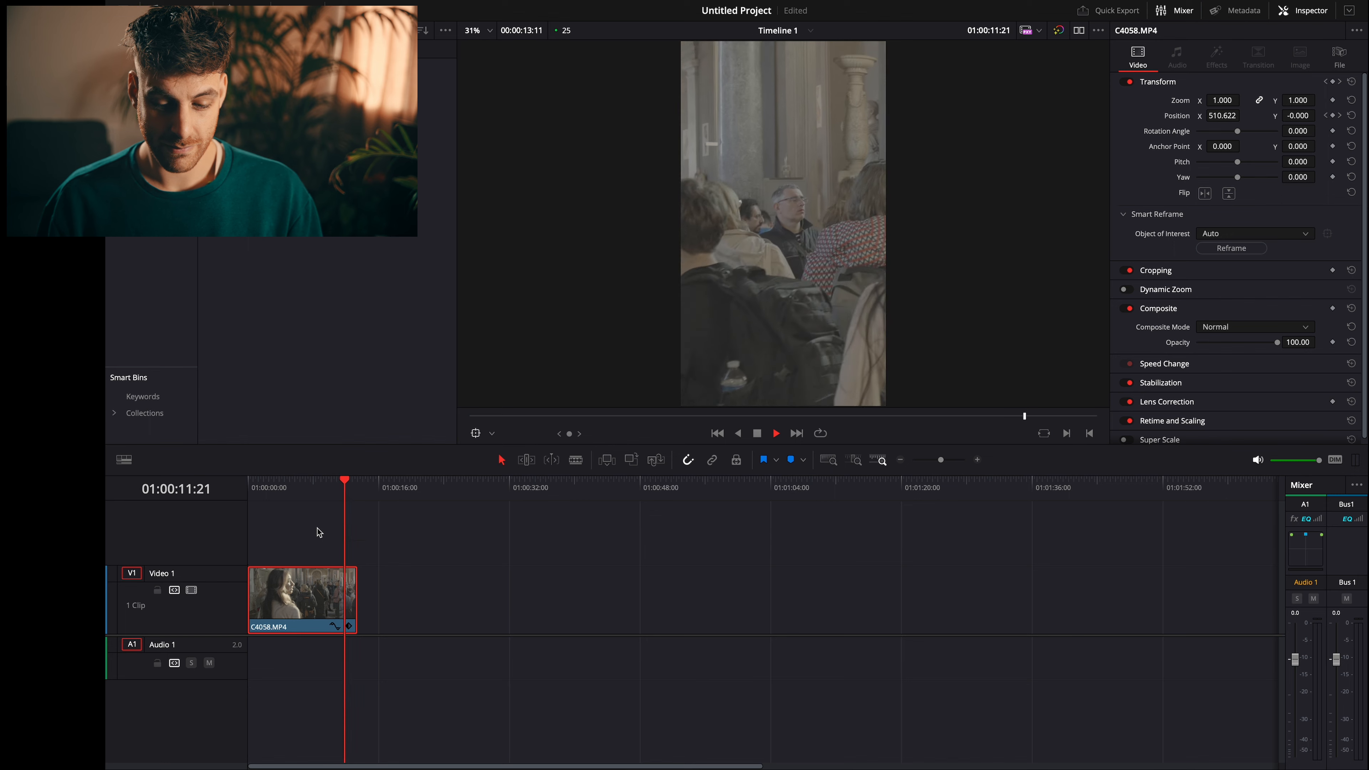
key("space")
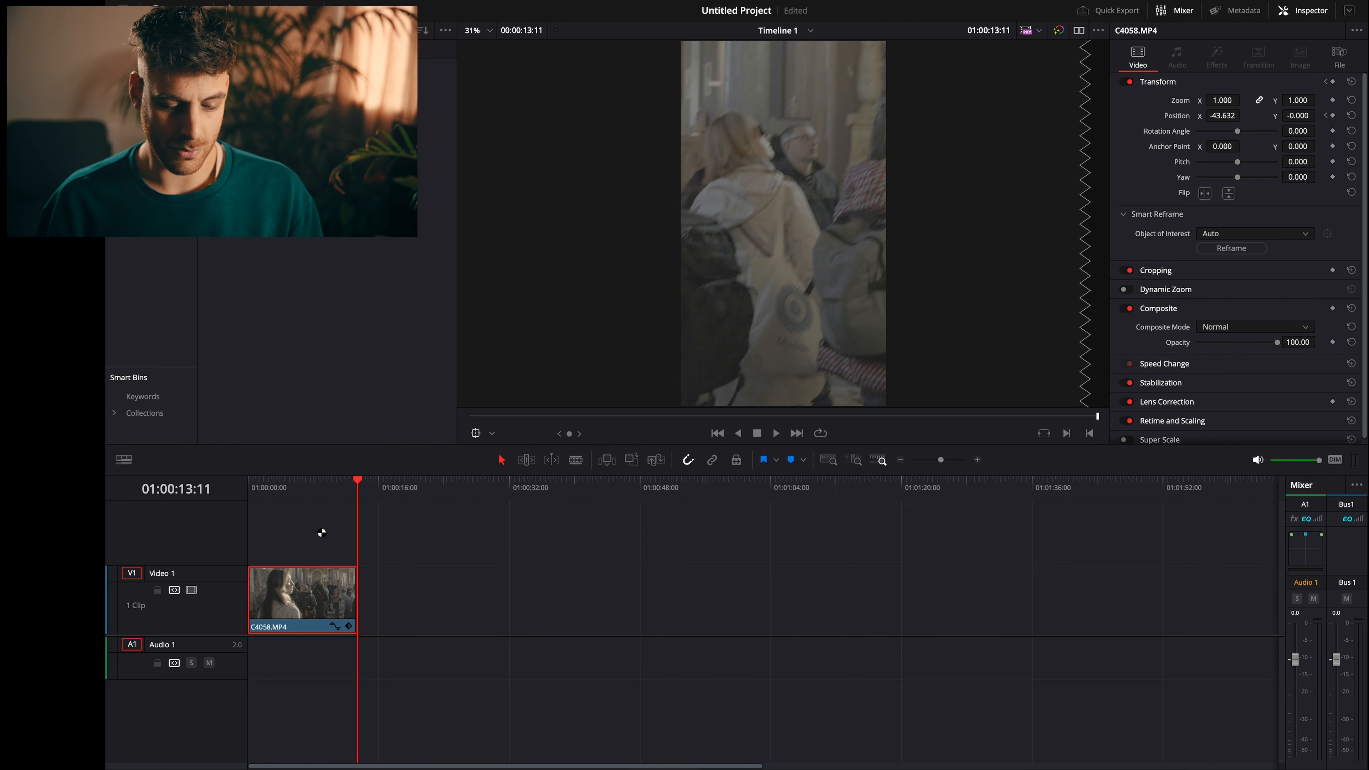
- Trim the end of the clip to a length of 00:00:09:14 and play its opening second
left_click_drag(355, 582, 326, 581)
key("Home")
key("space")
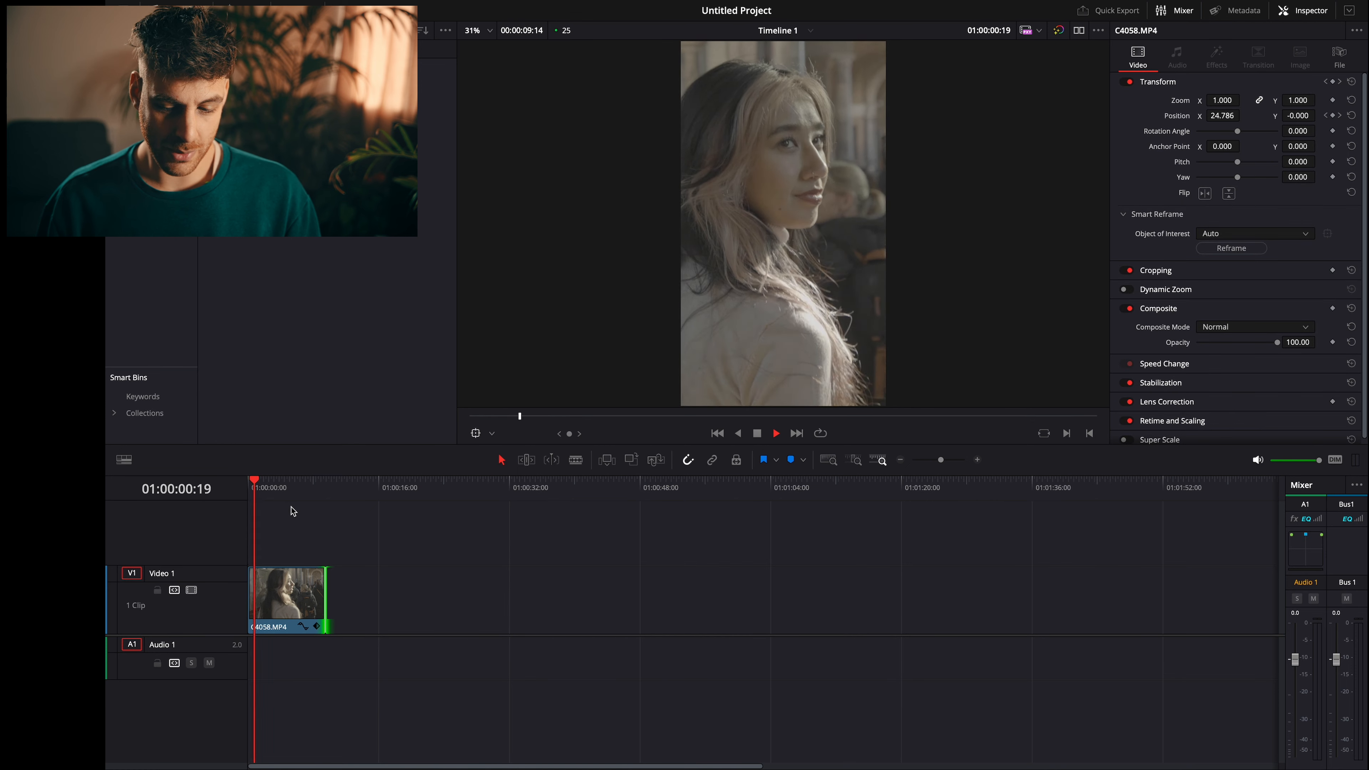
key("space")
- Set Smart Reframe's object of interest to Reference Point, frame the woman's face with the reference box and reframe the clip
left_click(1229, 232)
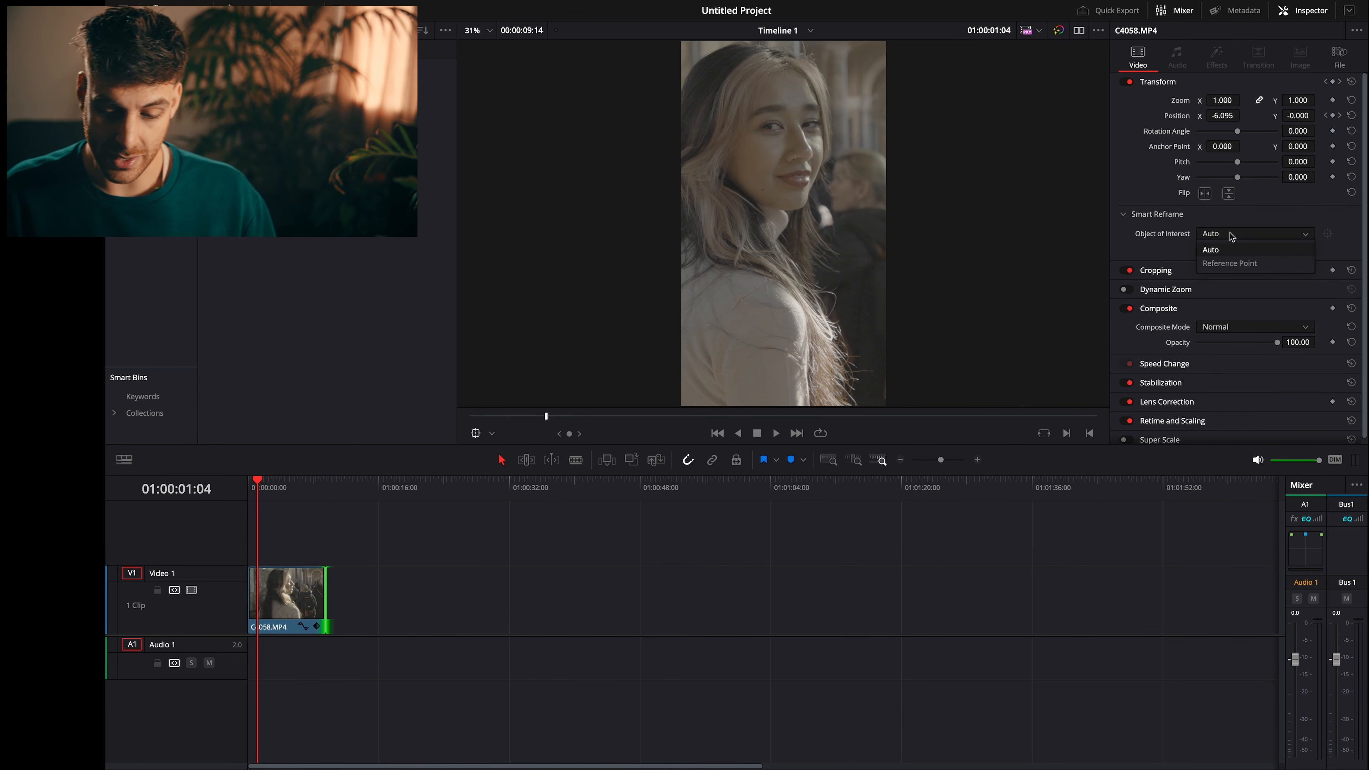
left_click(1230, 263)
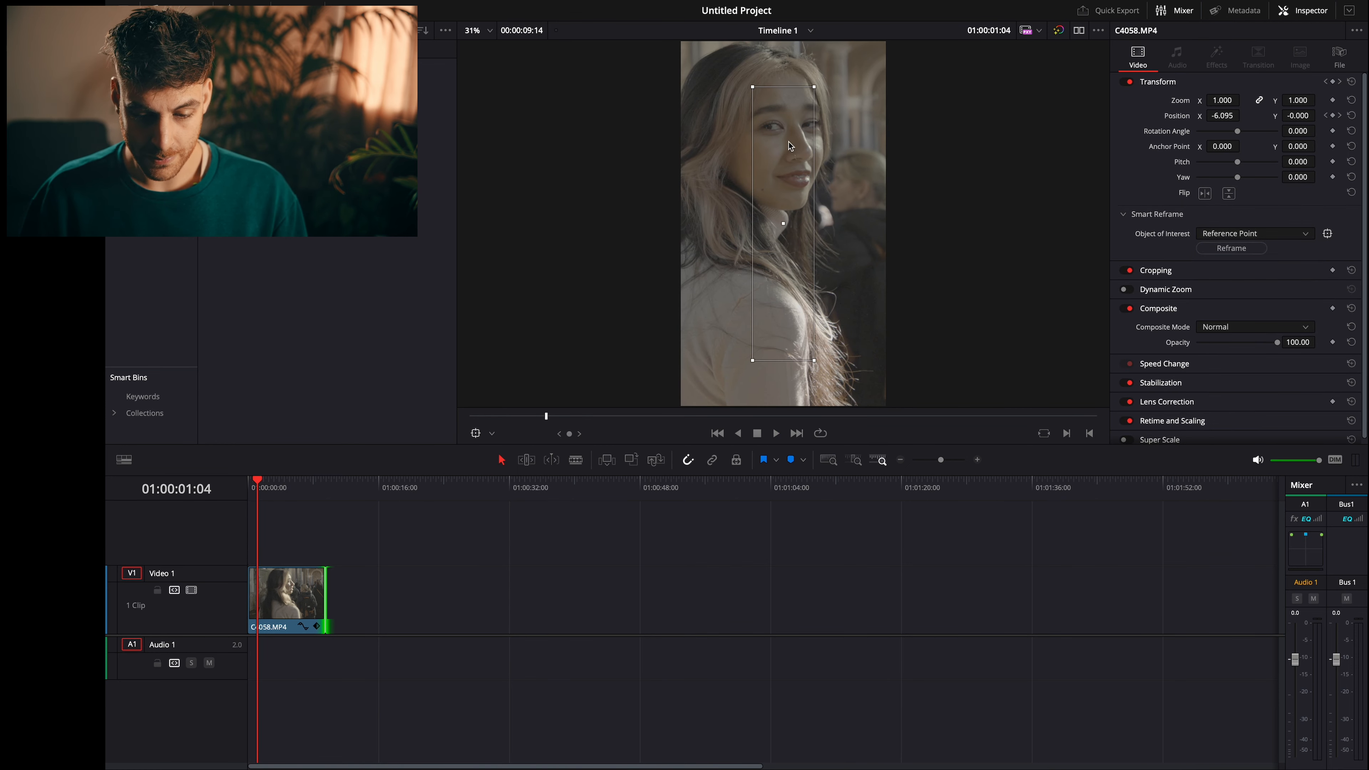
left_click_drag(778, 140, 769, 121)
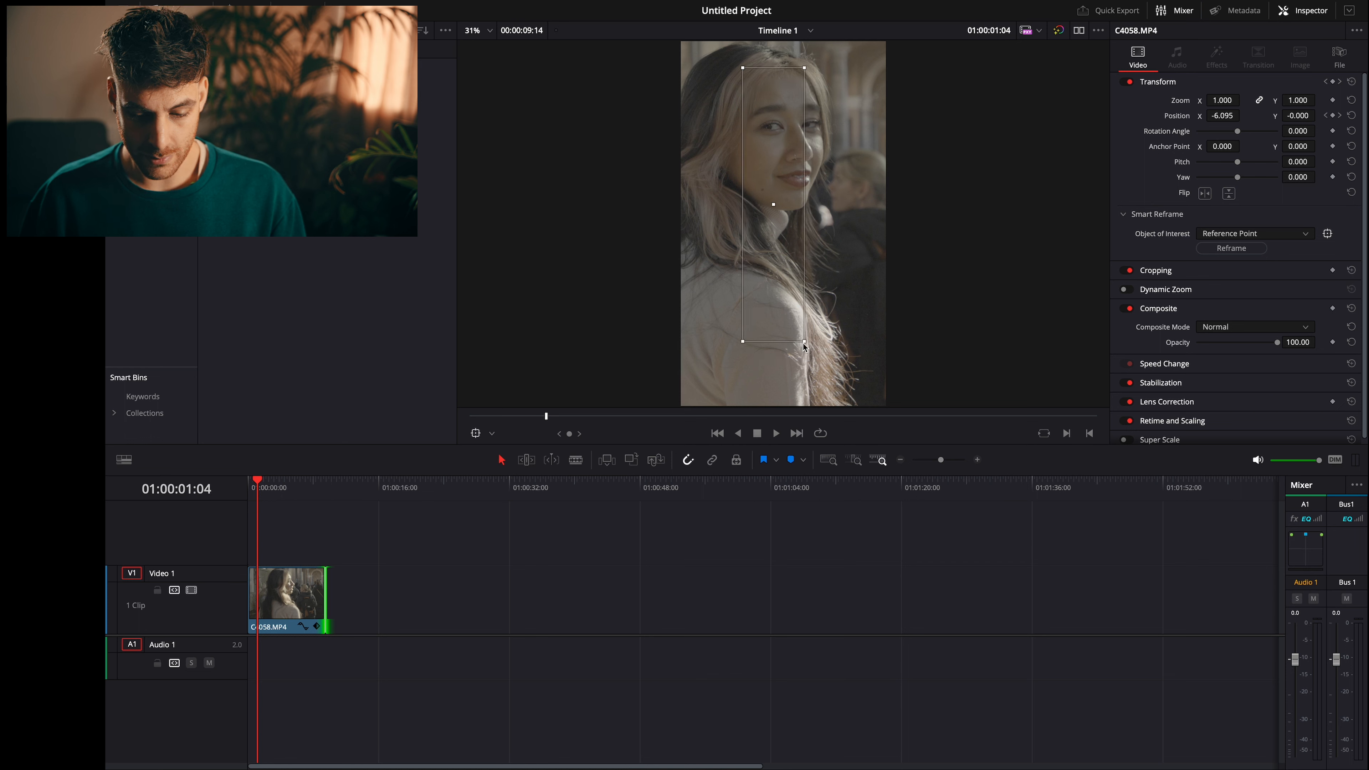
left_click_drag(804, 345, 834, 252)
left_click_drag(770, 217, 791, 138)
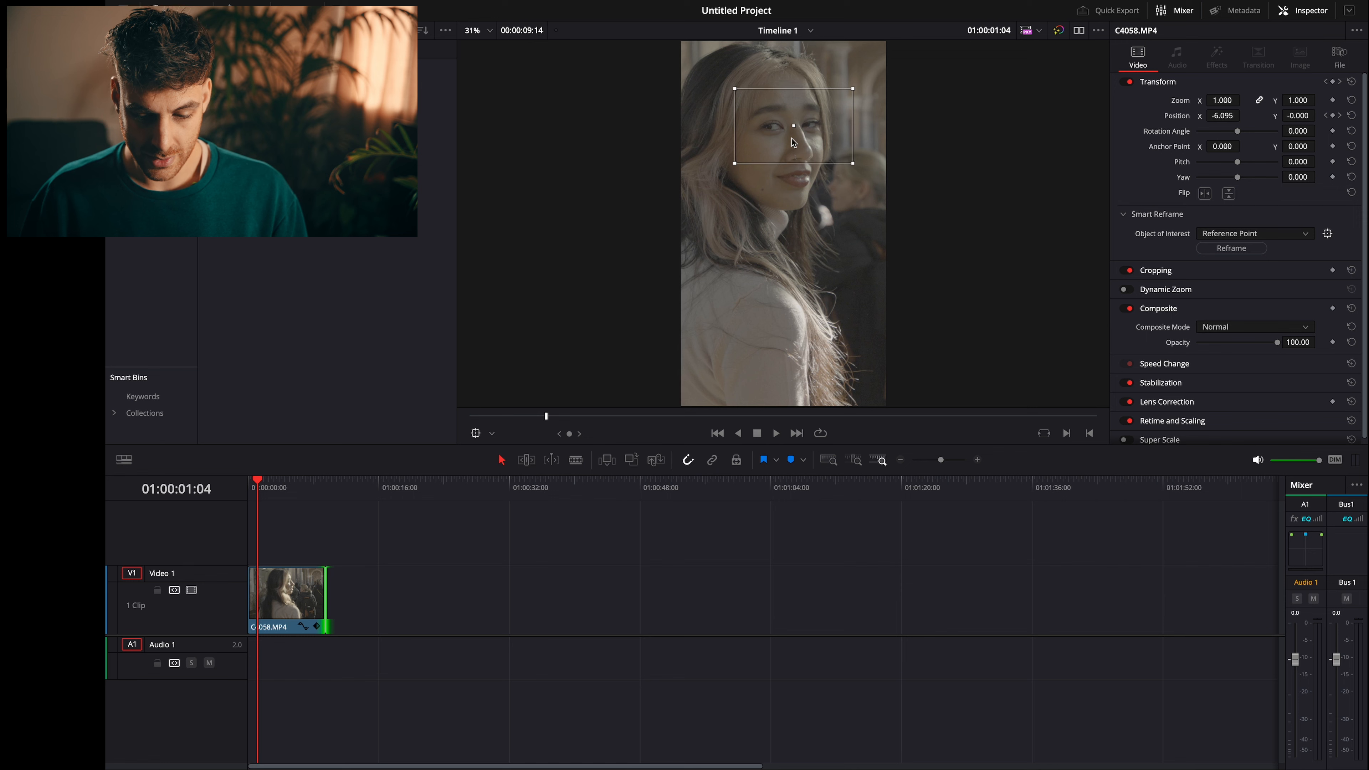
left_click(1215, 249)
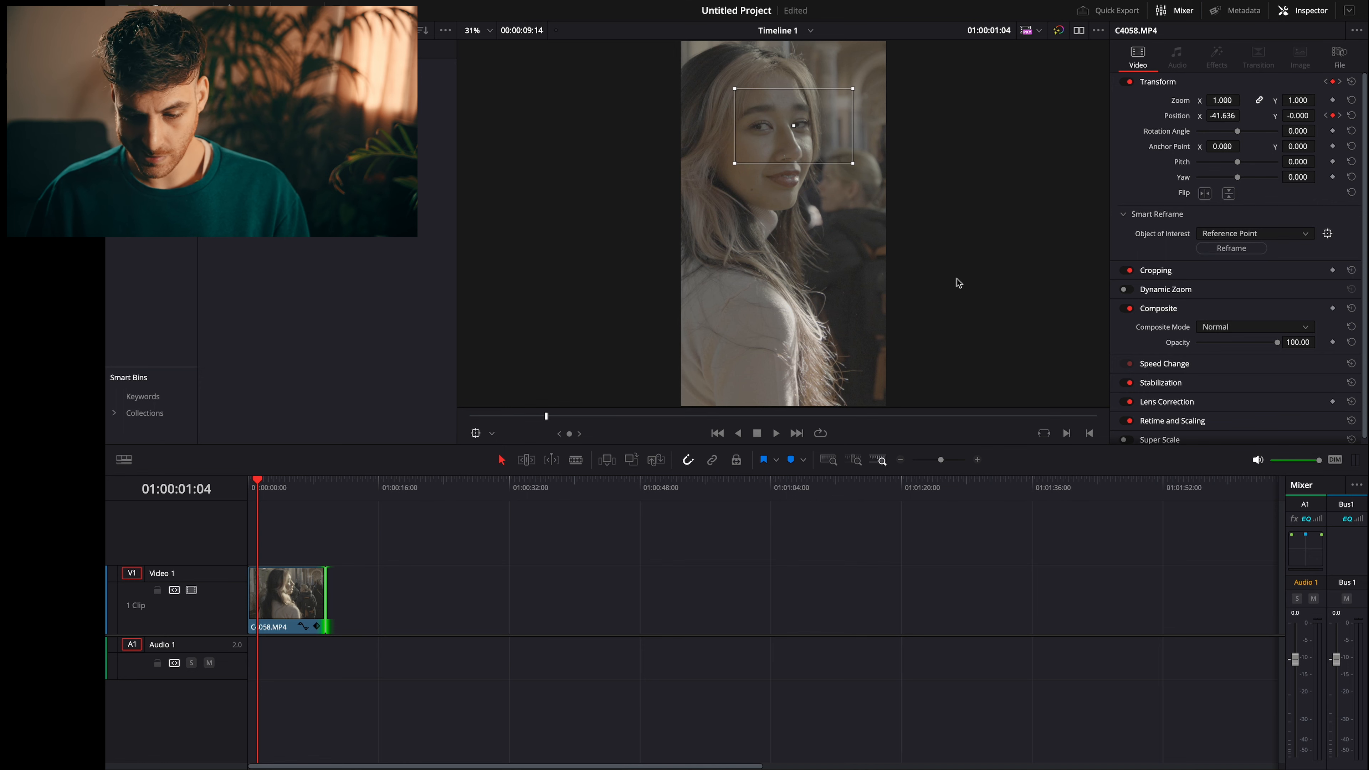
- Play the reframed clip from the start to check how well the framing follows the woman
left_click(246, 489)
key("space")
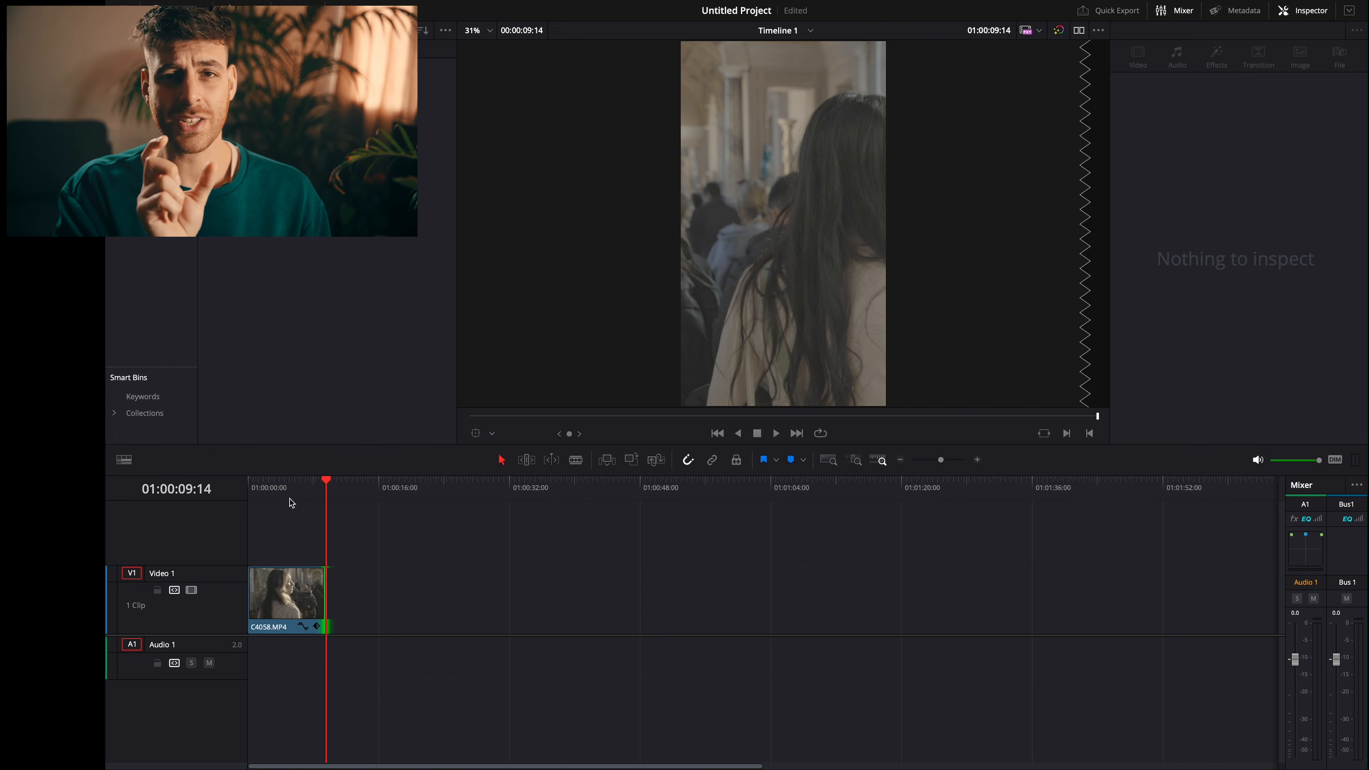
left_click_drag(291, 502, 236, 498)
key("space")
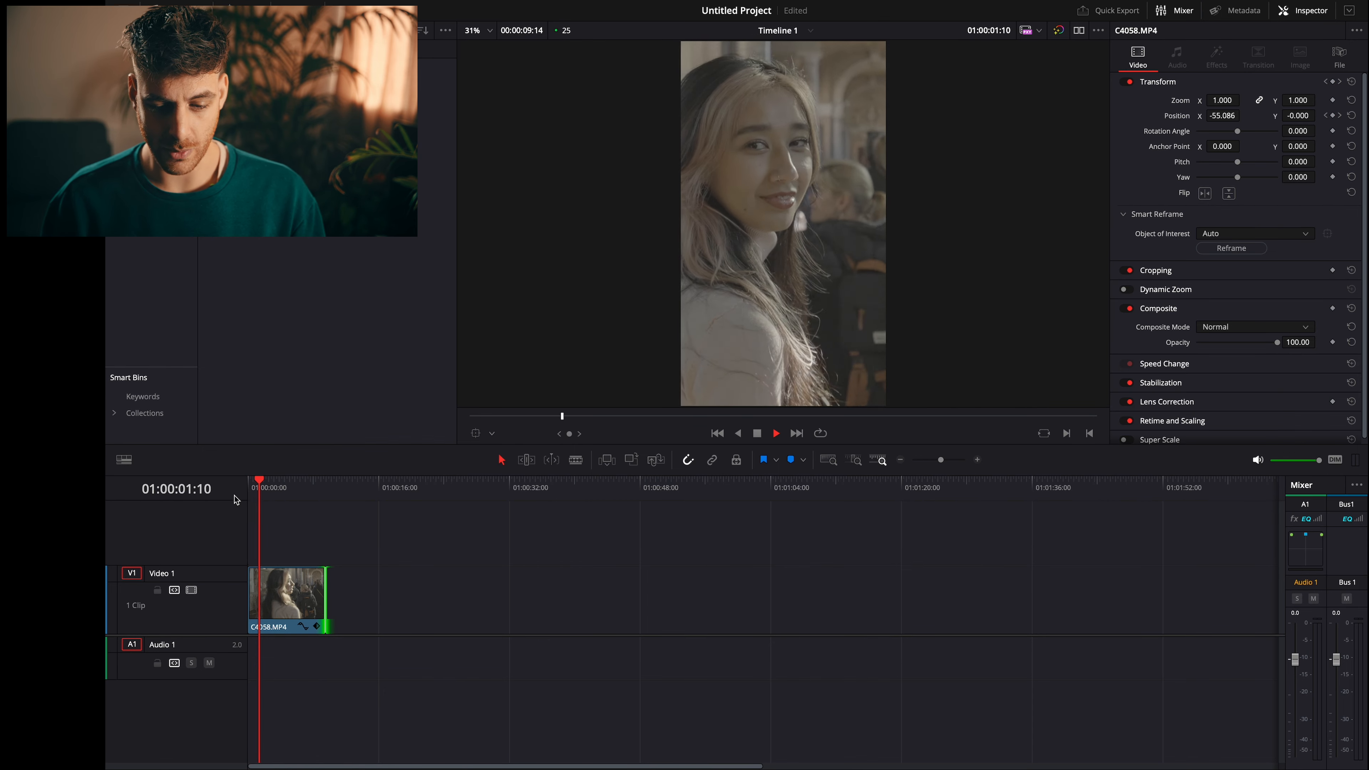
- Delete the reframed clip and place a fresh copy of C4058.MP4 at the start of the timeline
left_click(300, 590)
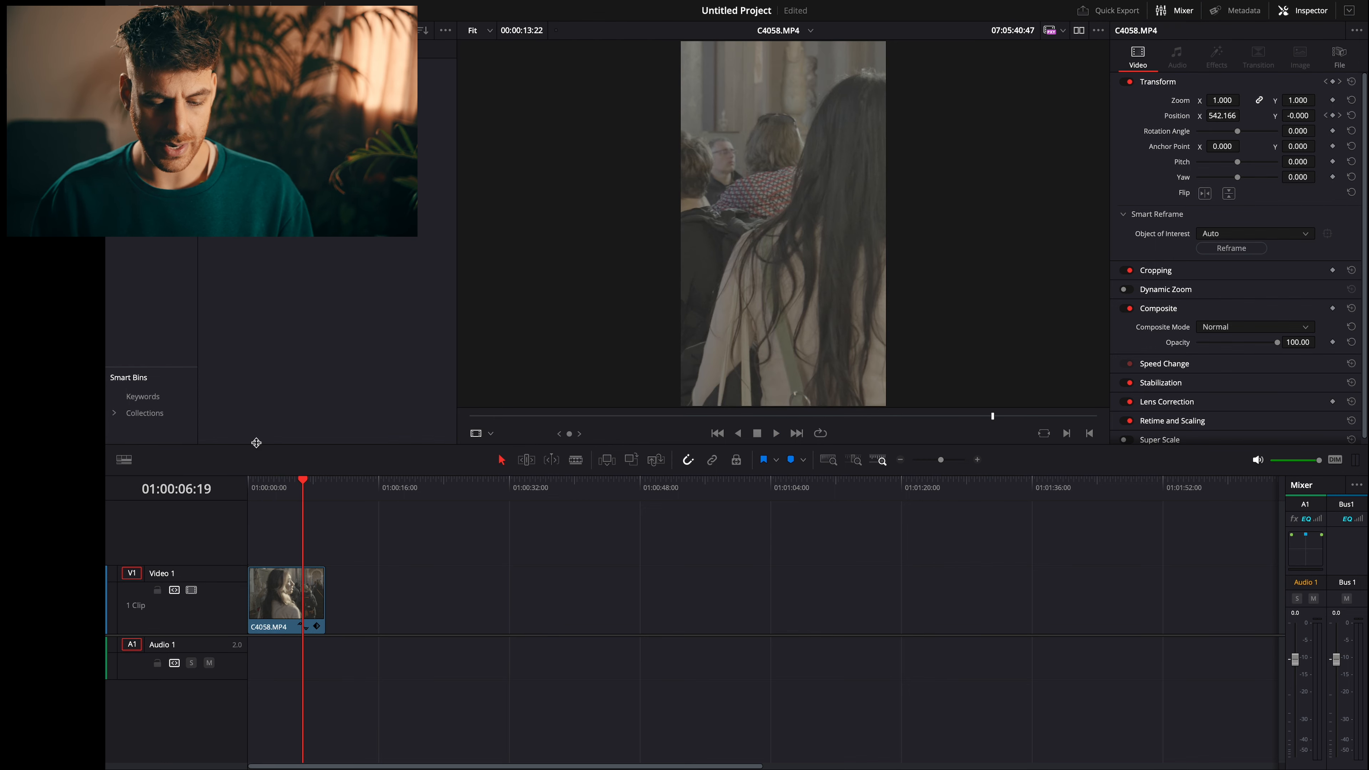
key("Delete")
left_click_drag(220, 84, 280, 608)
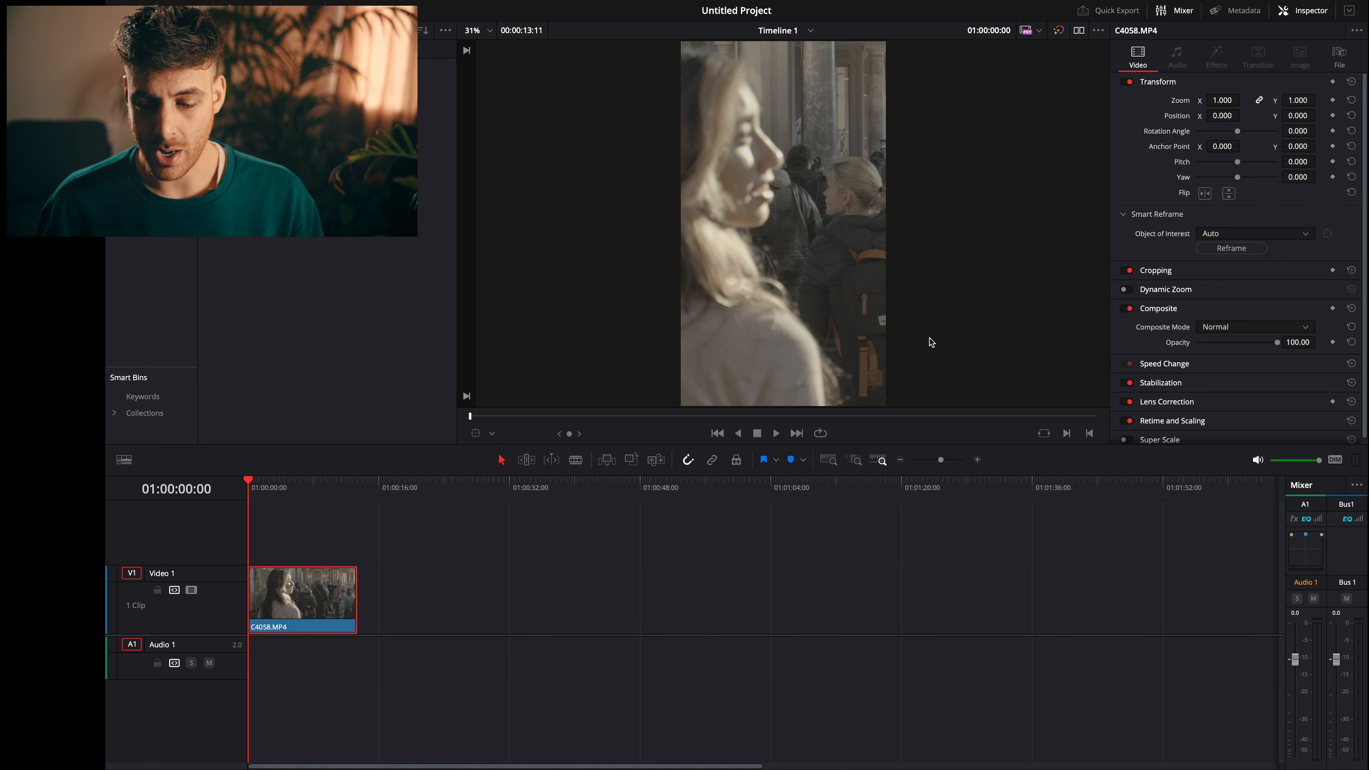
- Keyframe the clip's horizontal position at 260 at the start, and shift it back at 00:00:23 to re-centre the woman
mouse_move(1222, 116)
left_mouse_down()
mouse_move(1243, 115)
mouse_move(1224, 116)
left_mouse_up()
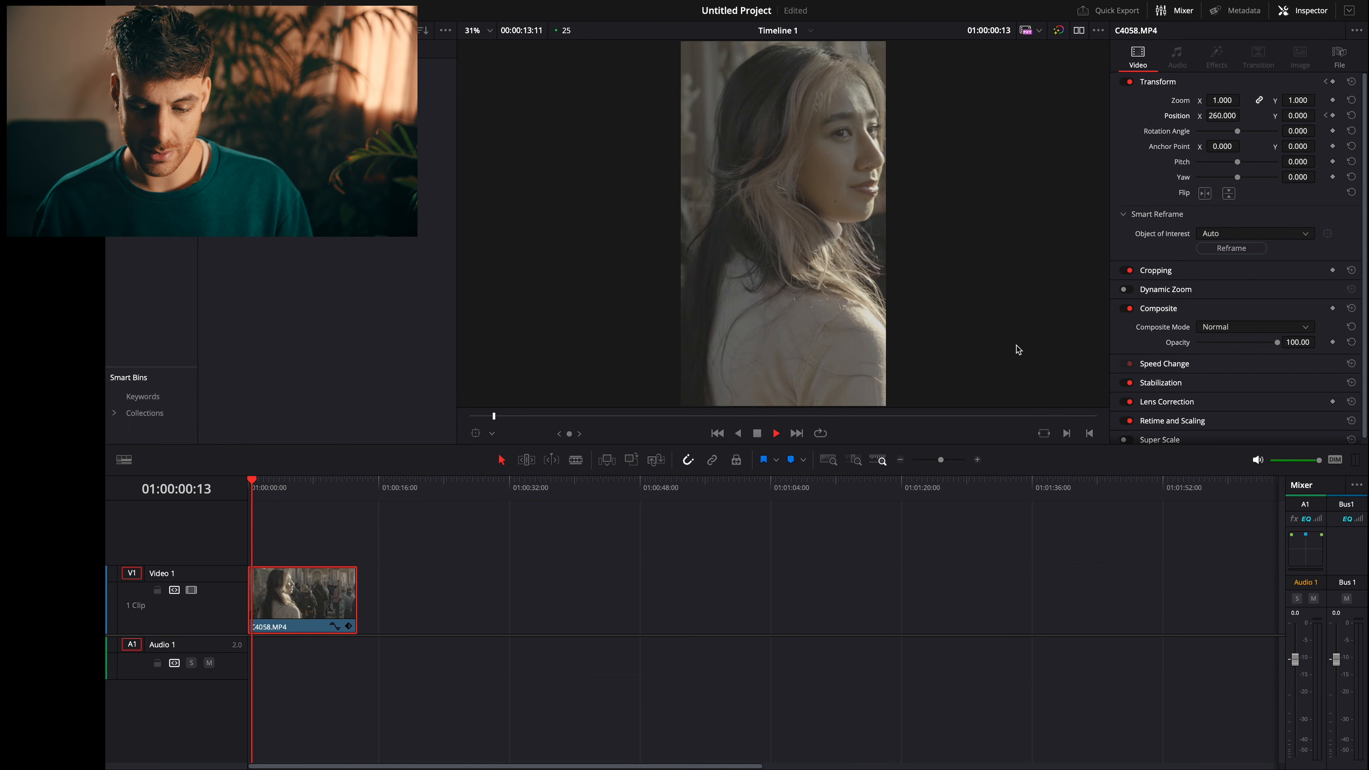
key("space")
left_click_drag(1230, 115, 1219, 112)
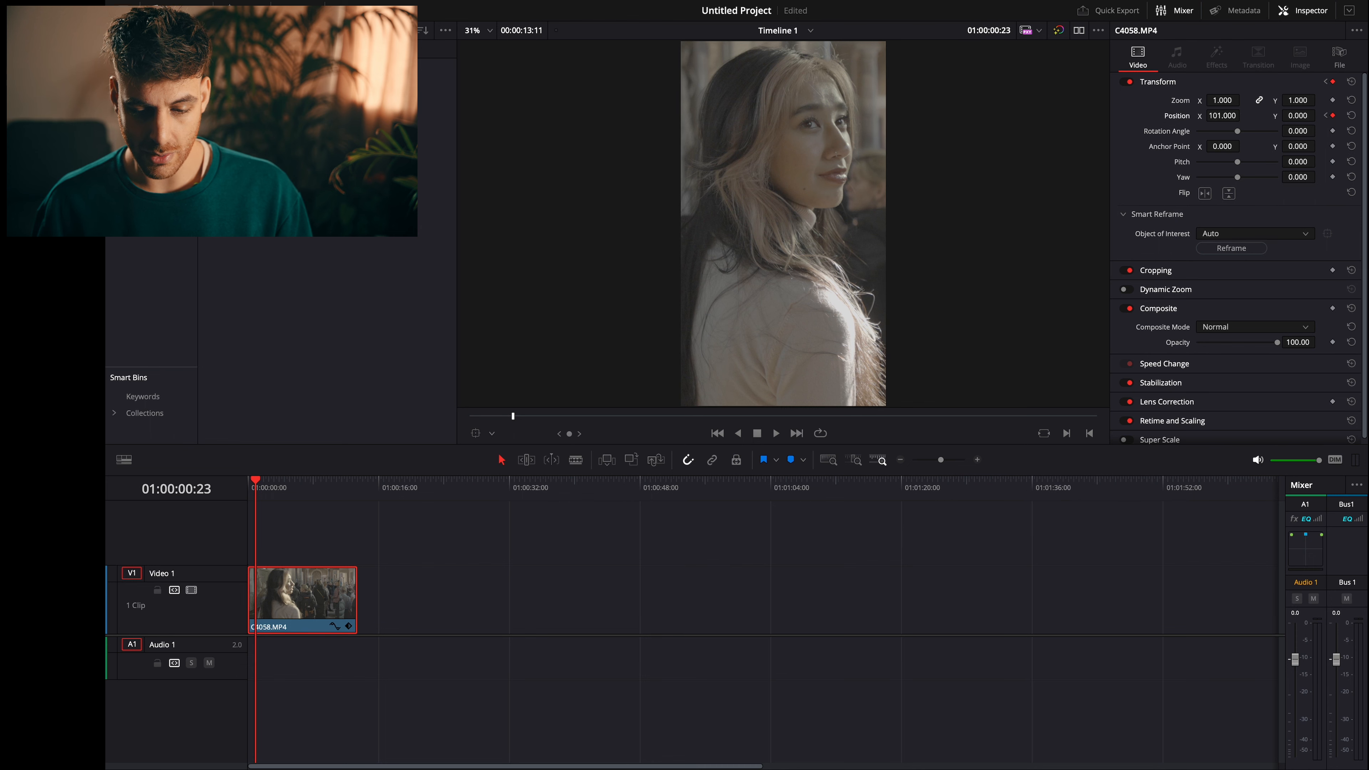
- Play on past 00:00:02:03 and adjust the clip's horizontal position there to keep the woman centred
key("space")
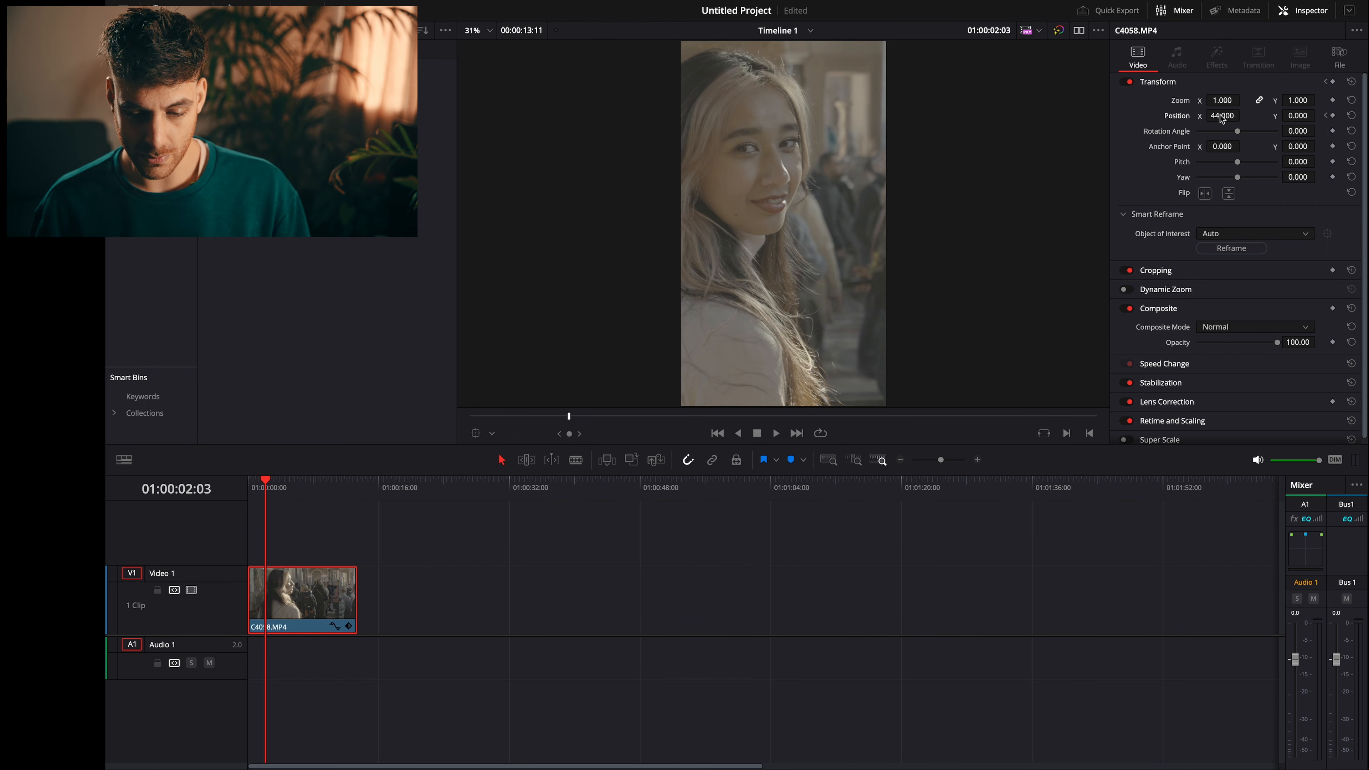
key("space")
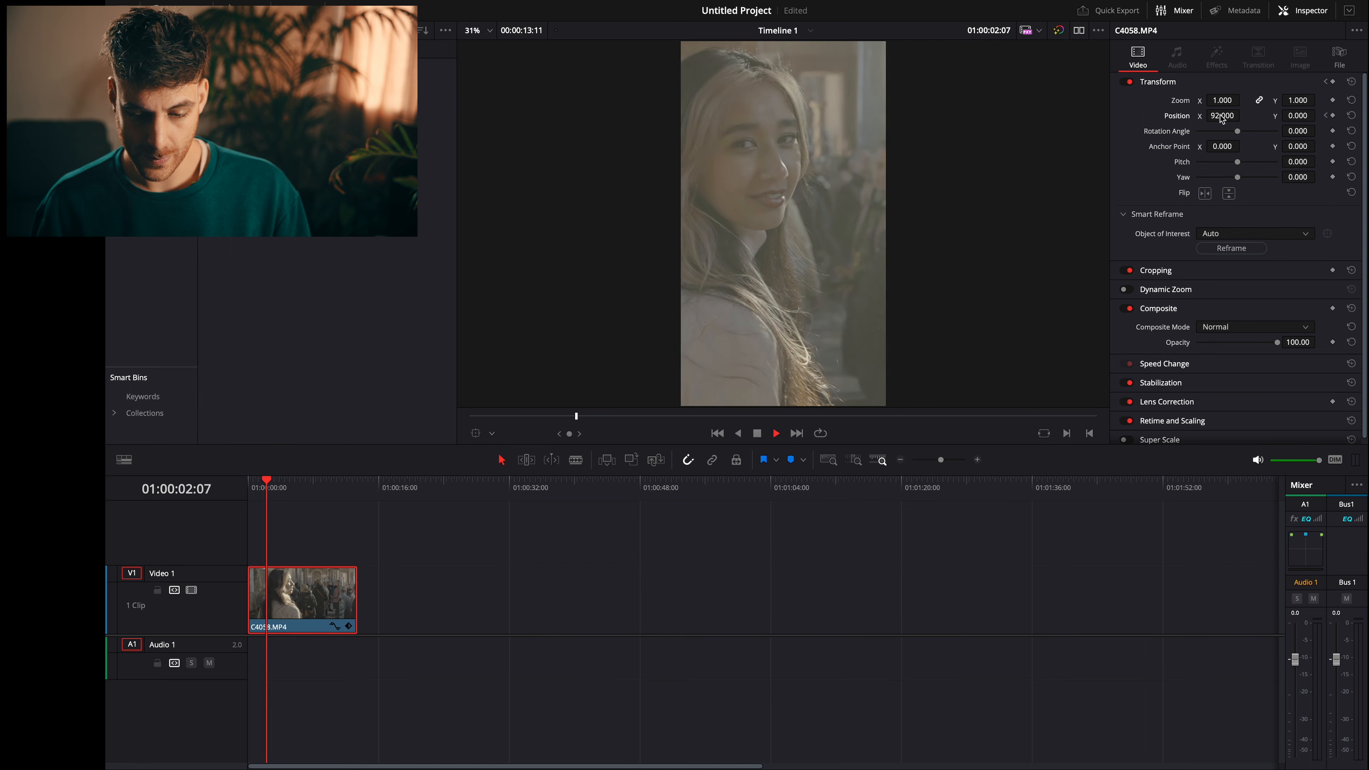
key("space")
left_click_drag(1219, 115, 1305, 115)
key("space")
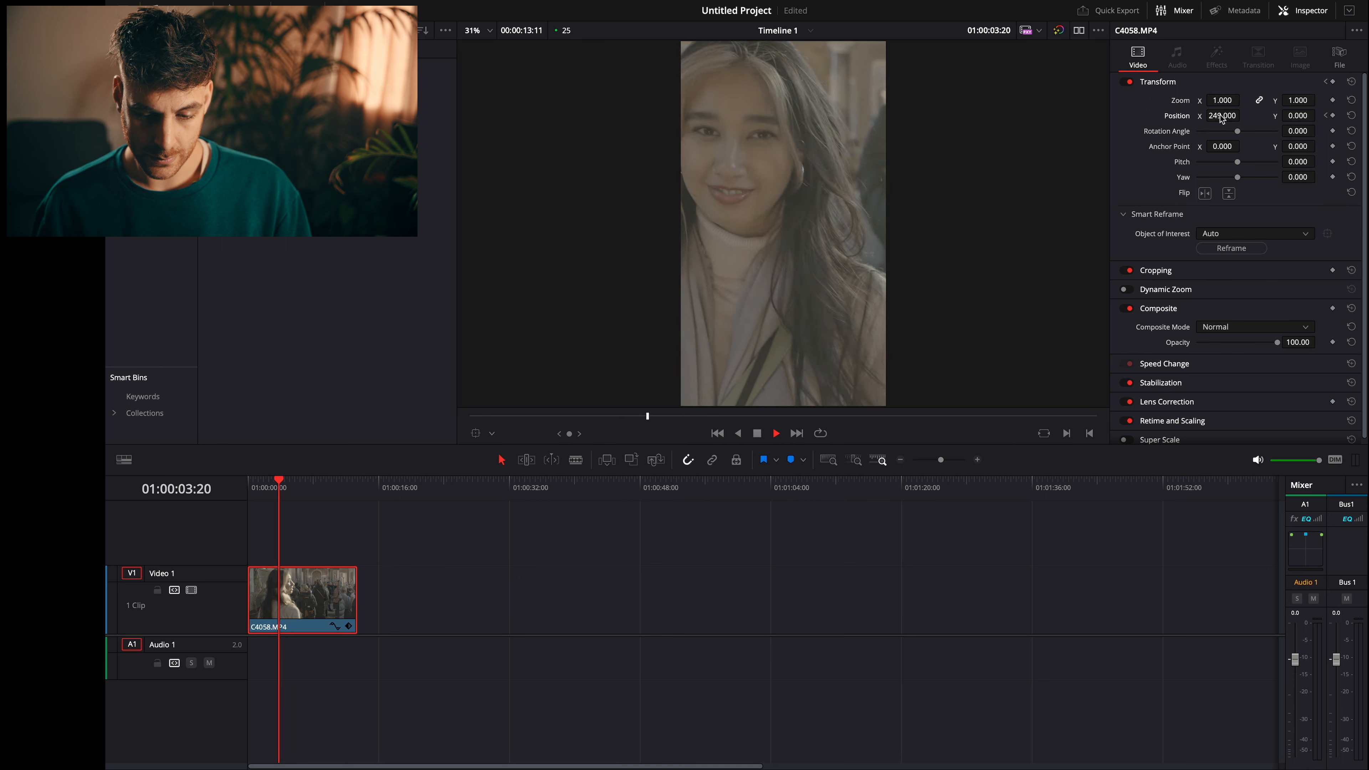
- Keyframe the clip's horizontal position around 00:00:03:18 to re-centre the woman's face
key("Left")
key("Left")
key("Left")
key("Left")
key("Left")
key("Left")
key("Left")
key("Left")
key("Left")
key("Left")
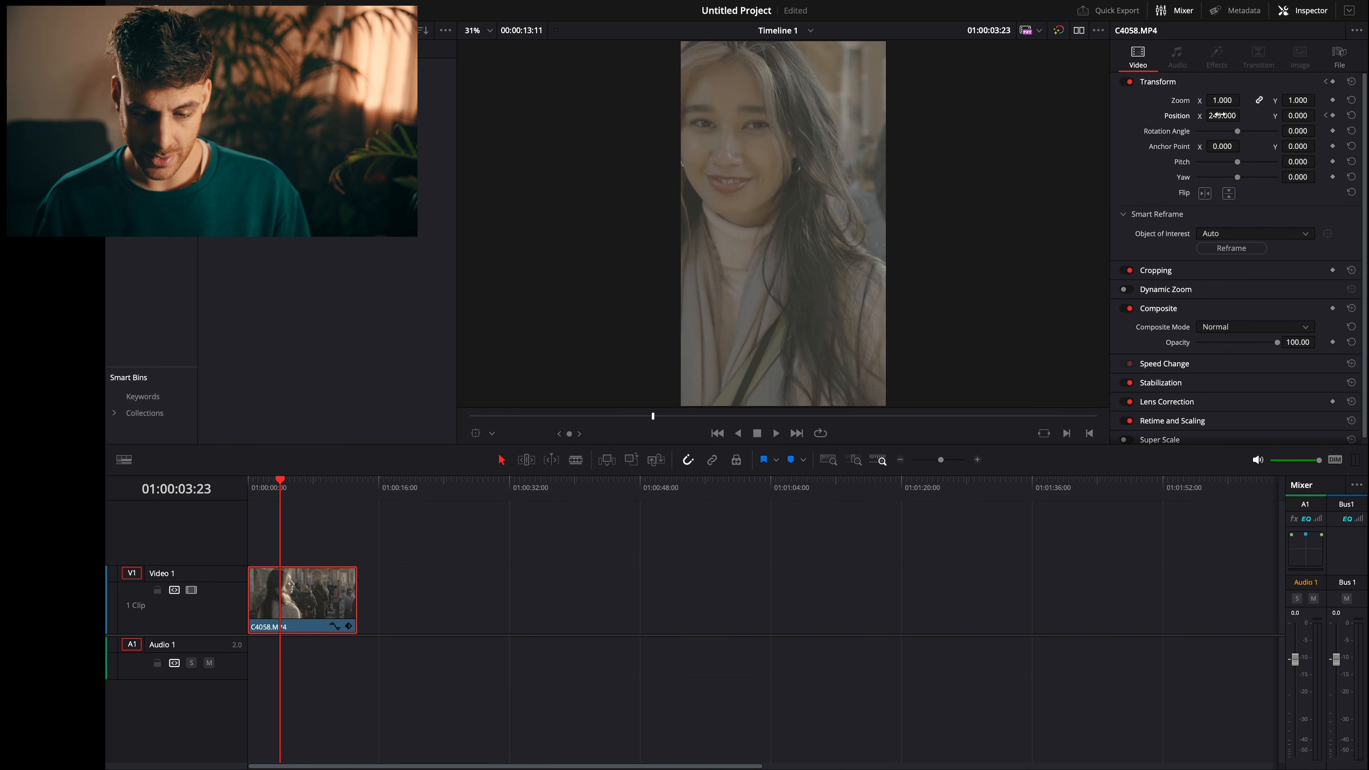
left_click_drag(1217, 115, 1245, 114)
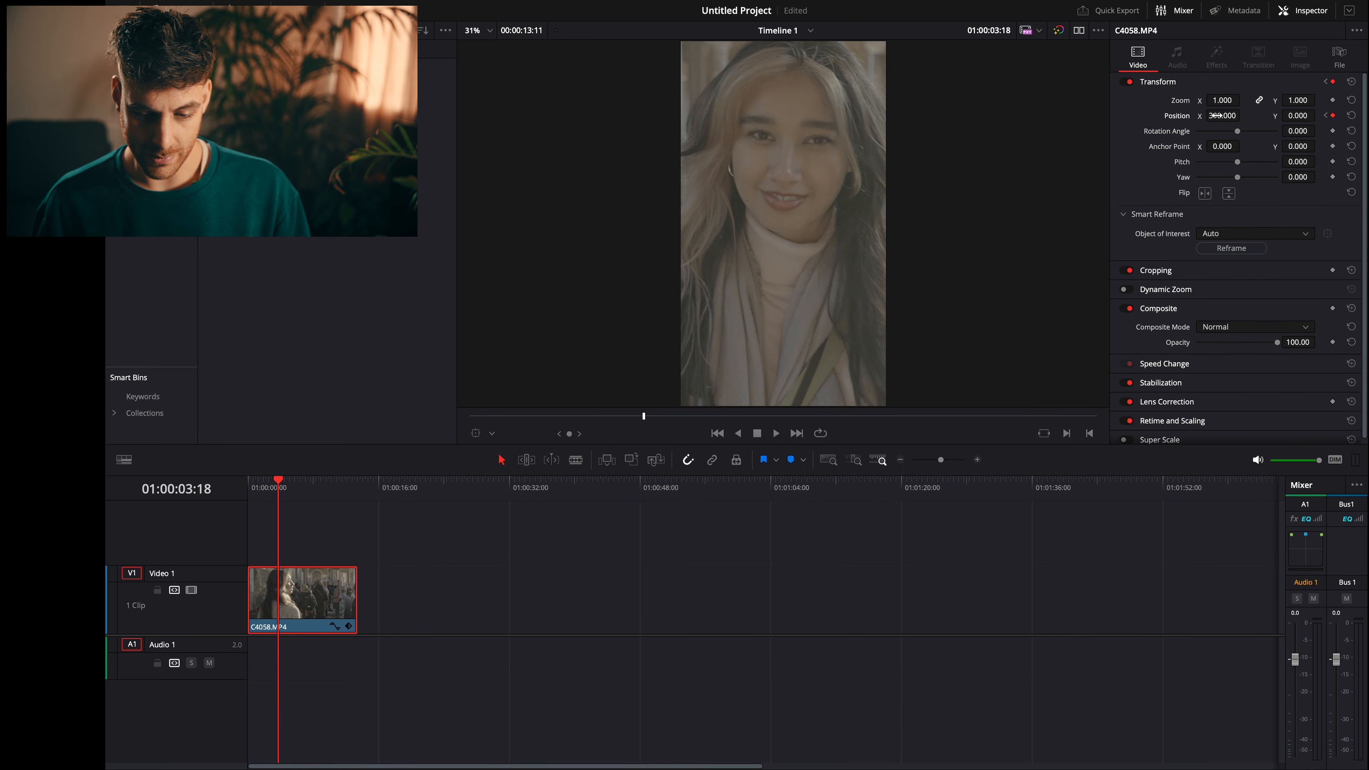
key("Left")
key("Left")
key("Left")
key("Left")
key("Left")
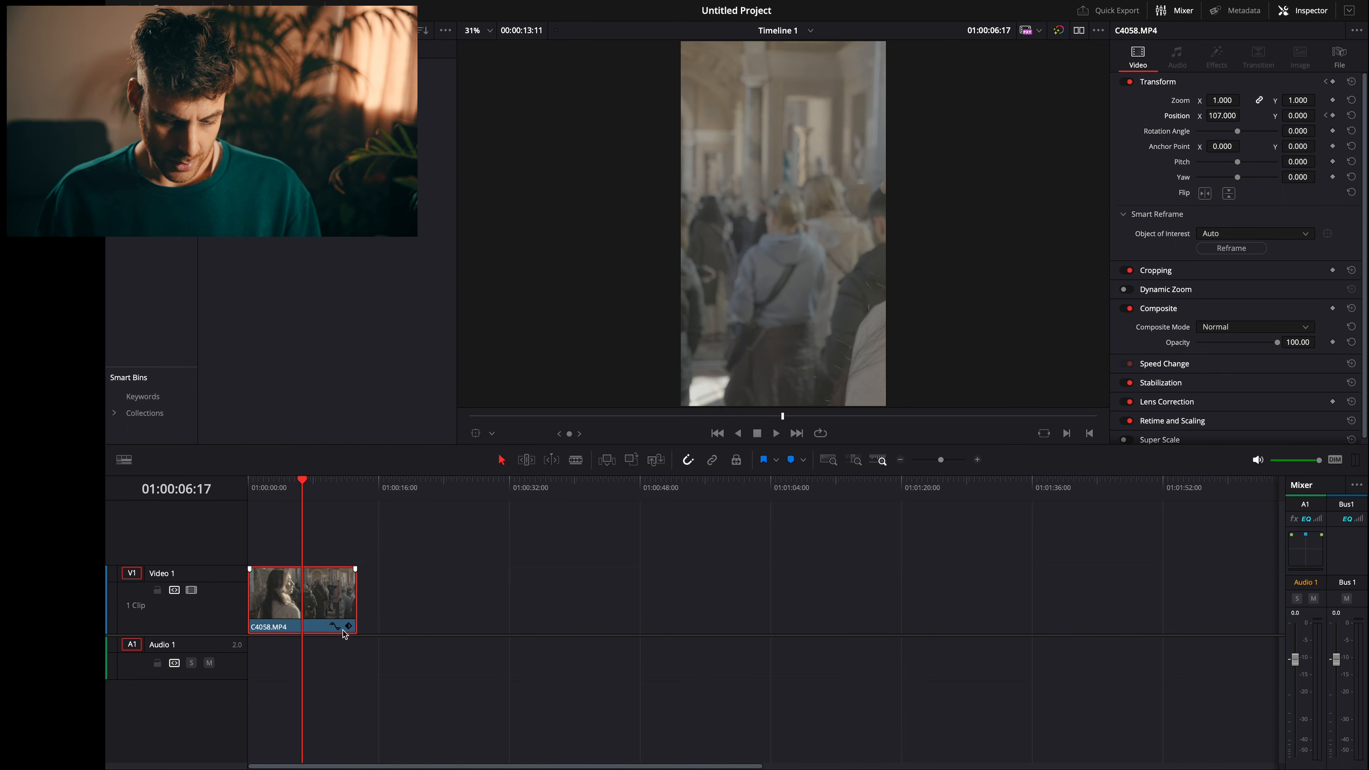
- Open the clip's Position X keyframe curve on the timeline and select all of its keyframes
left_click(339, 627)
left_click_drag(333, 624, 234, 656)
left_click_drag(440, 600, 225, 659)
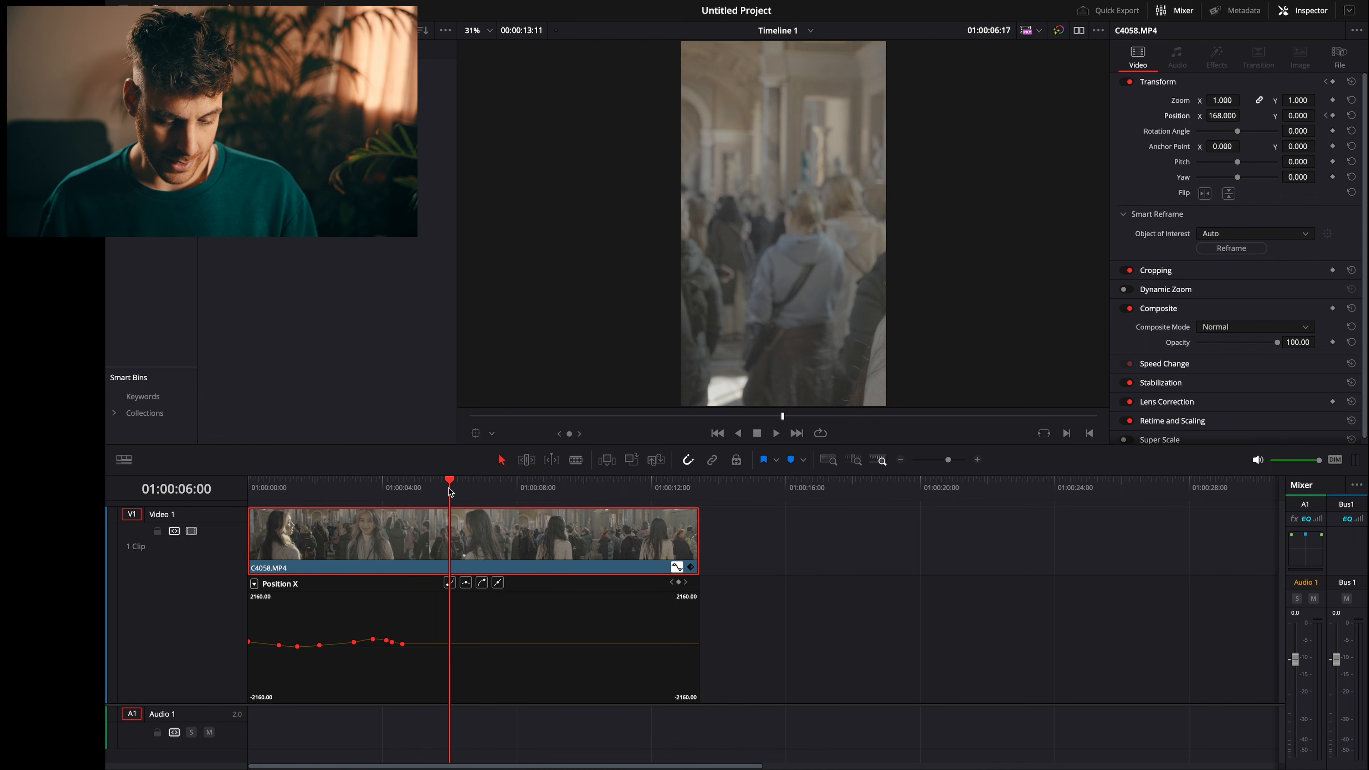
- Play the keyframed clip from the start to check how smoothly the framing follows the woman
key("Home")
key("space")
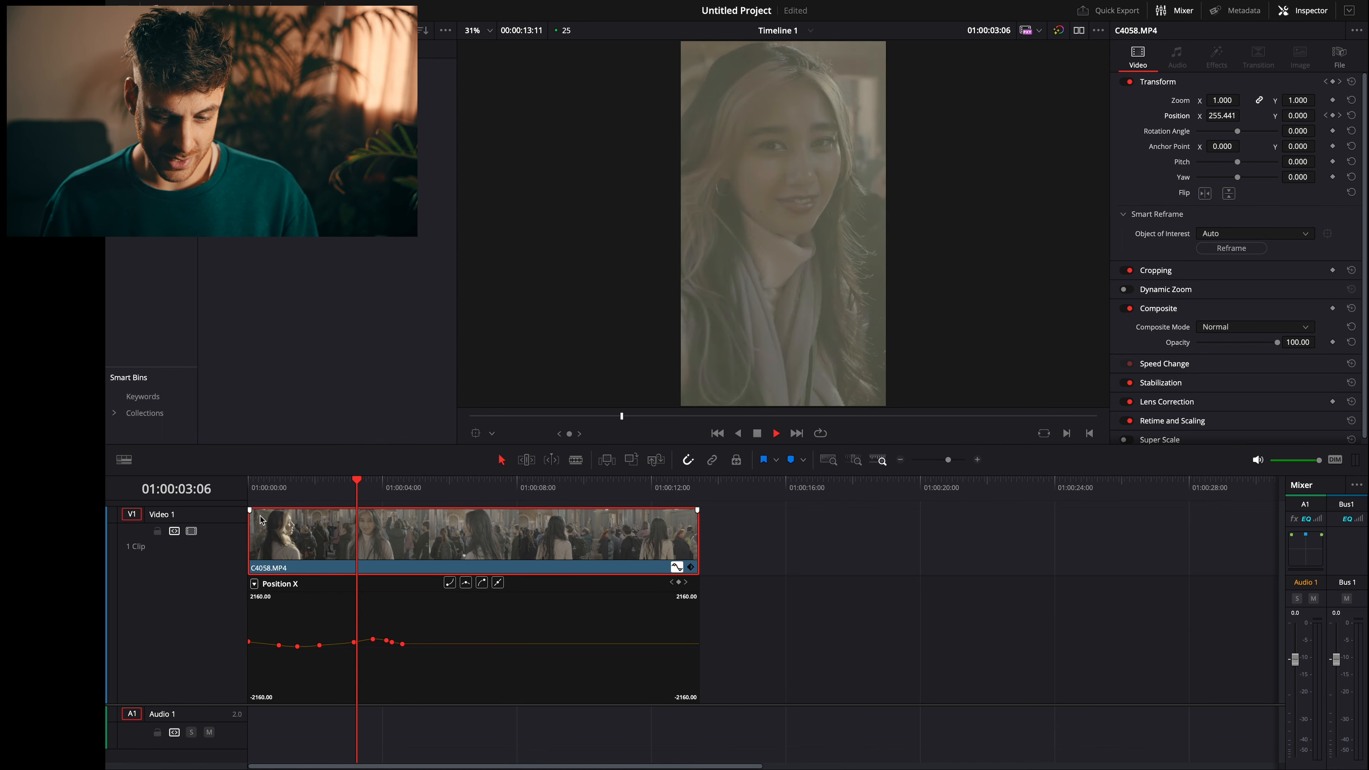
key("space")
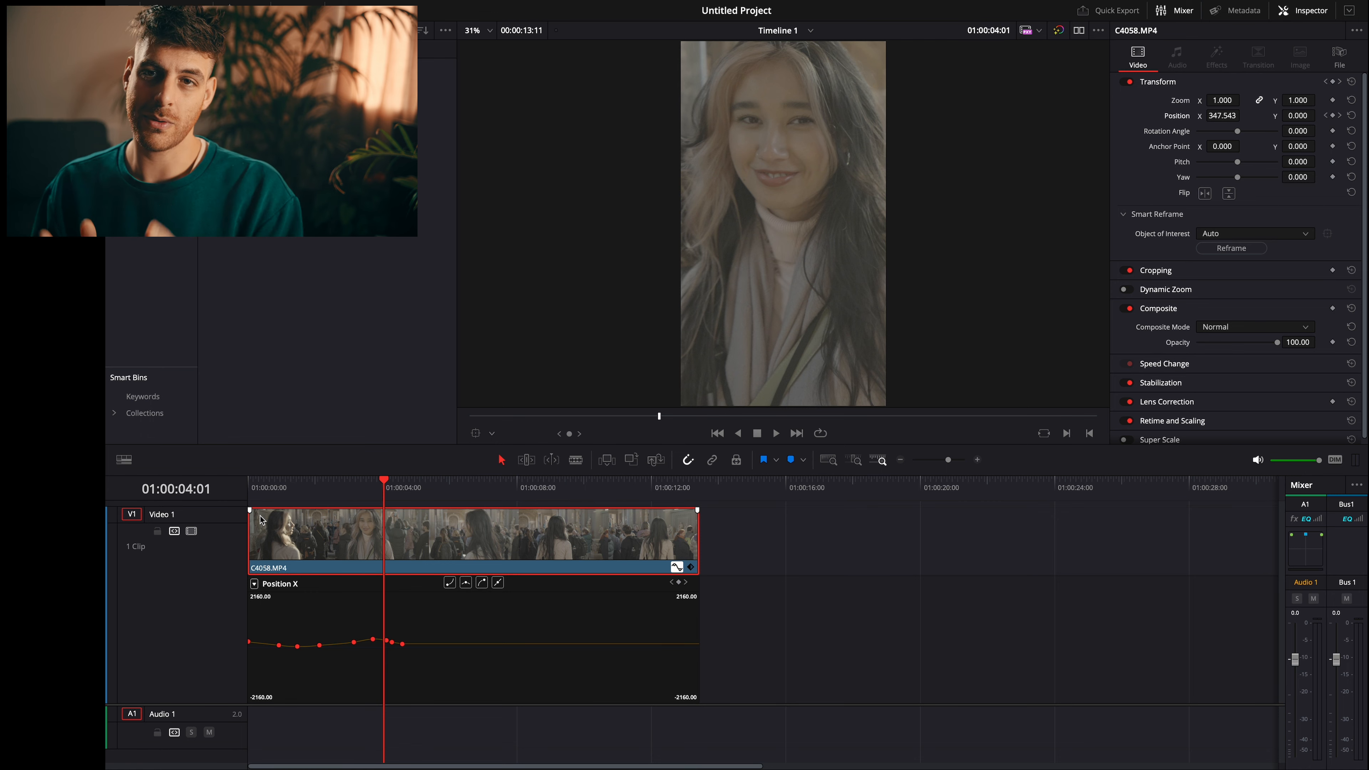
key("space")
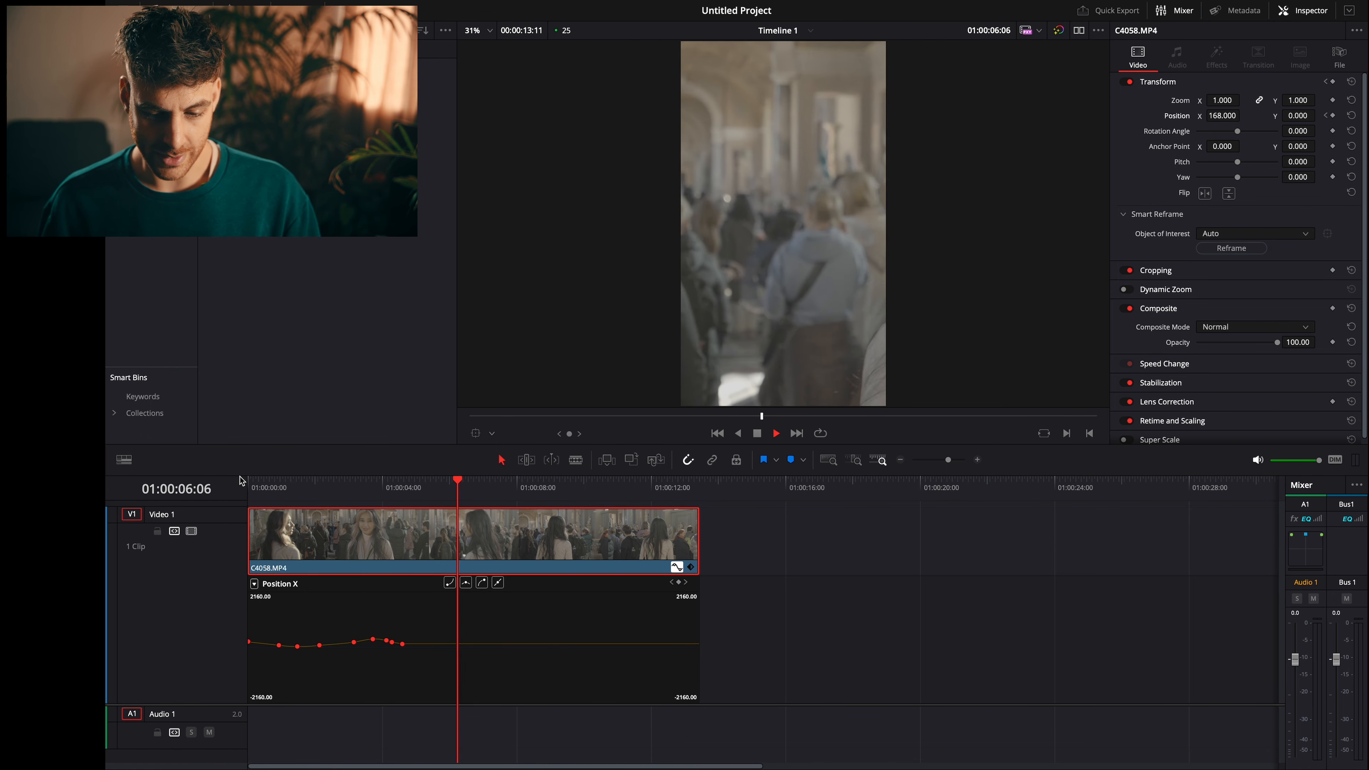
key("space")
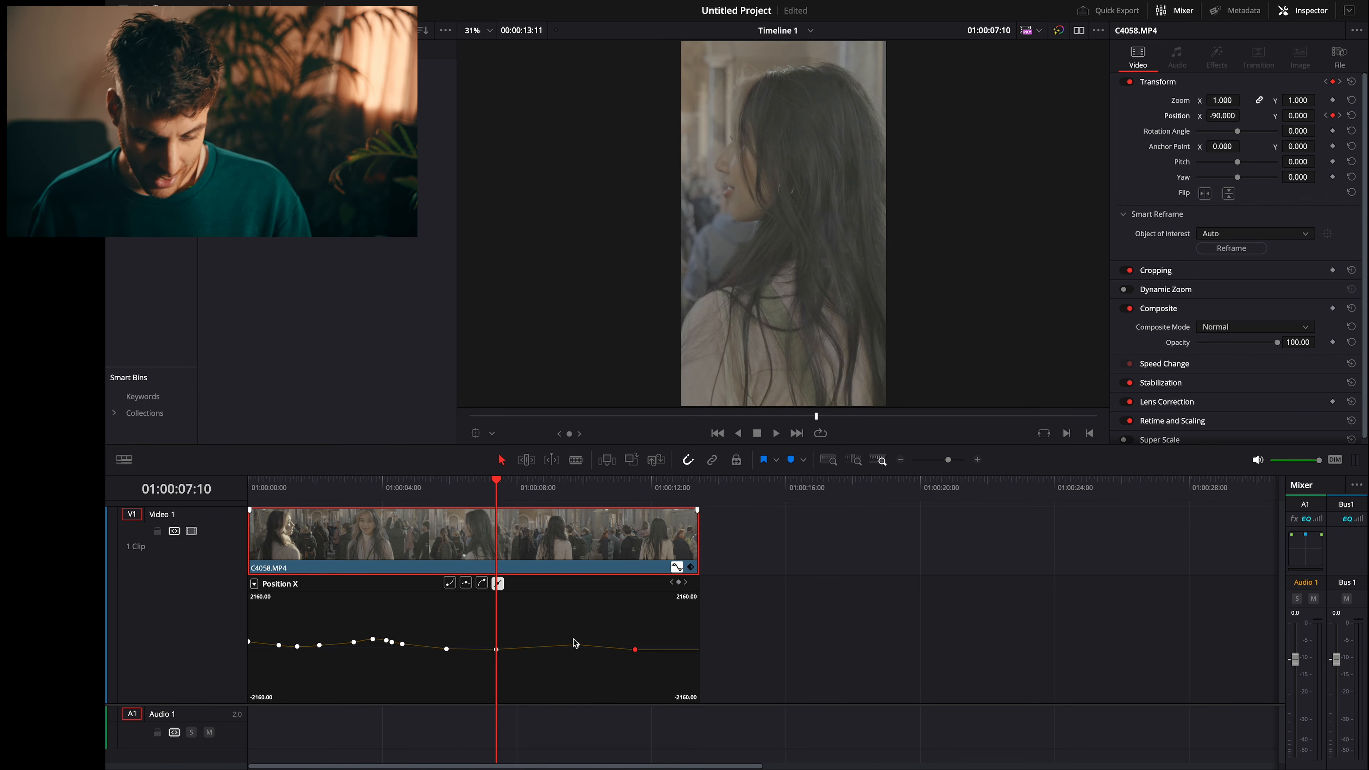
- Select the last four Position X keyframes and play the clip from 00:00:05:03 to check the motion
left_click_drag(716, 630, 430, 660)
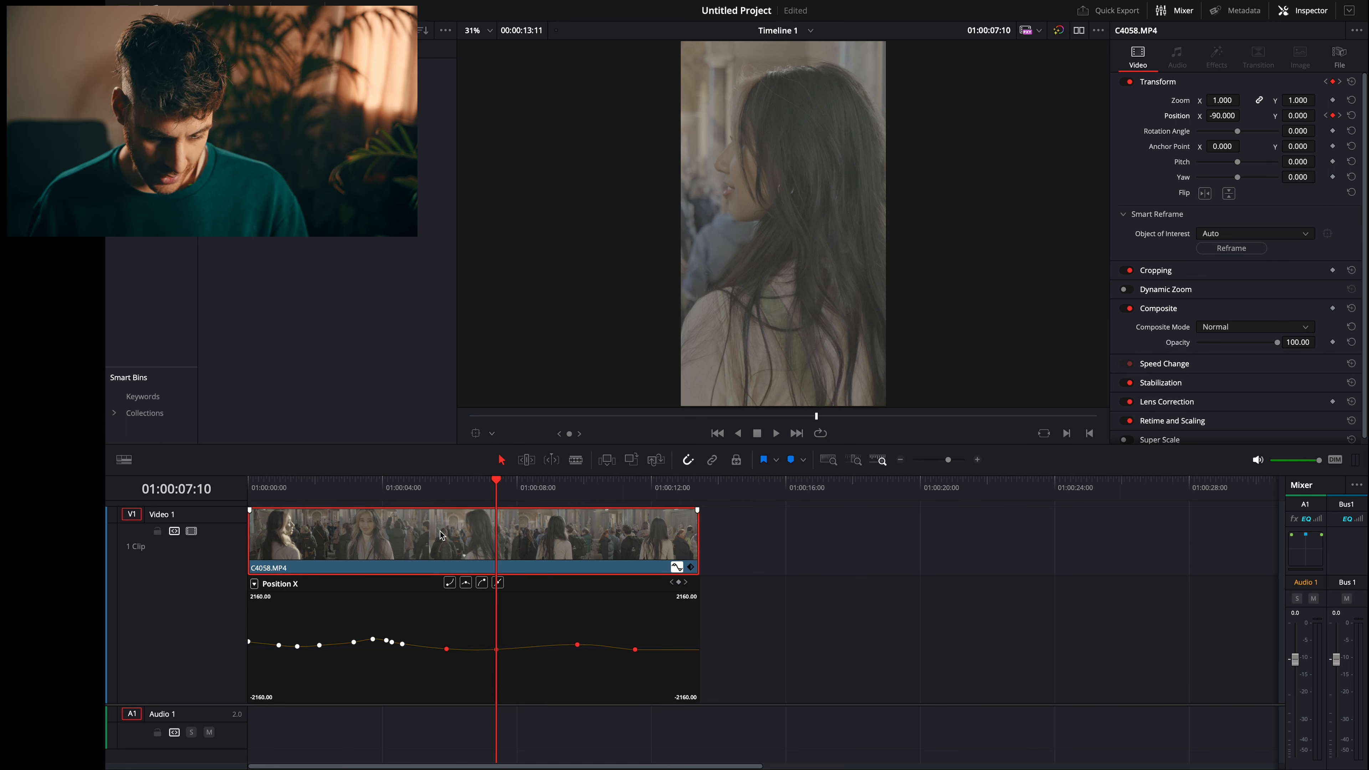
left_click(421, 498)
key("space")
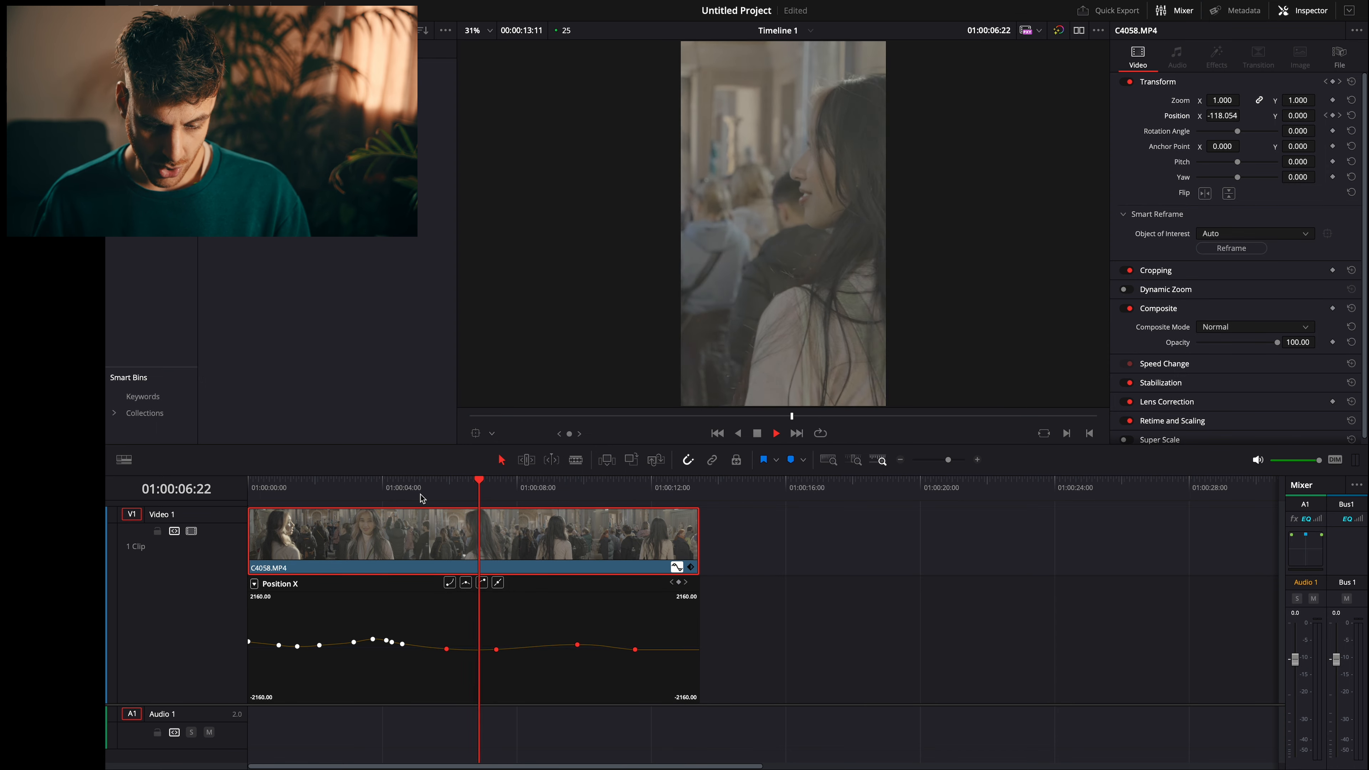
- Run Smart Reframe on the clip with object of interest set to Auto, and play it from the start
left_click(291, 500)
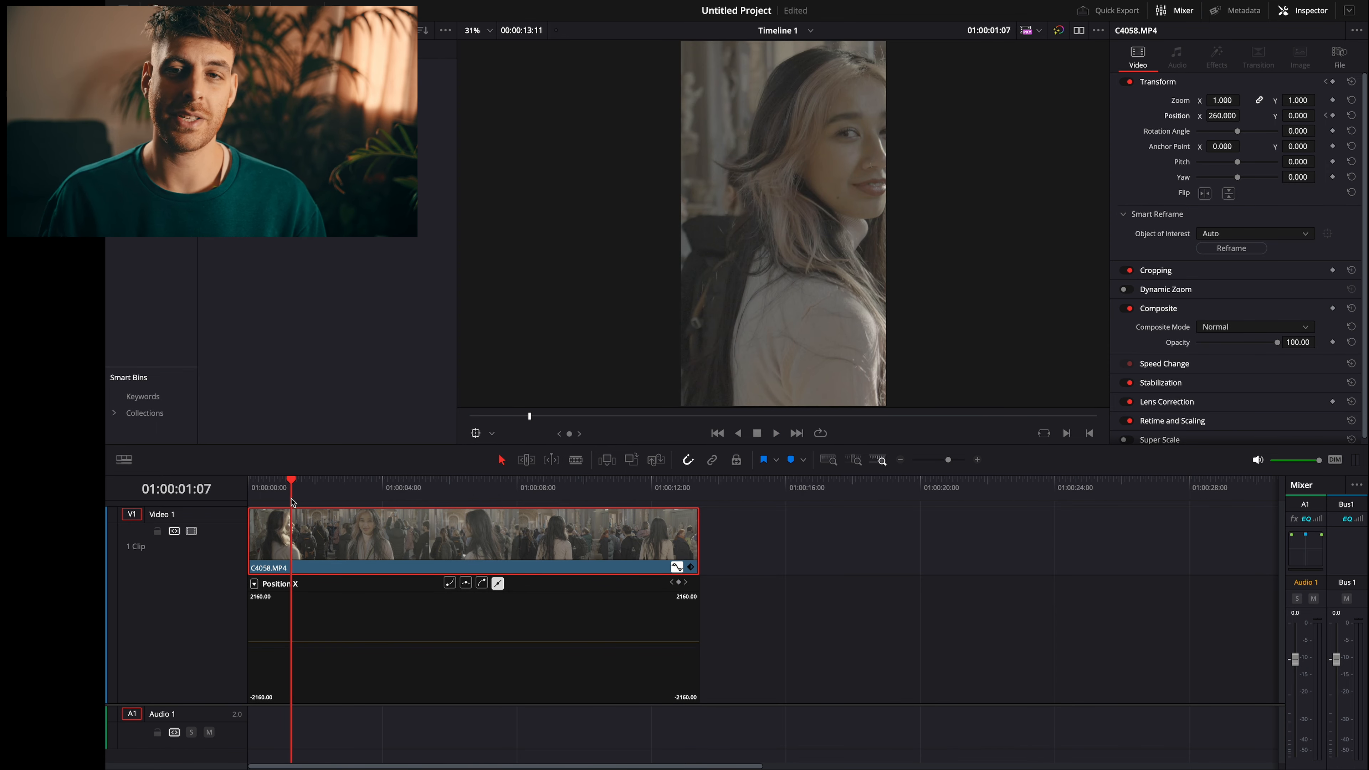
left_click(1231, 249)
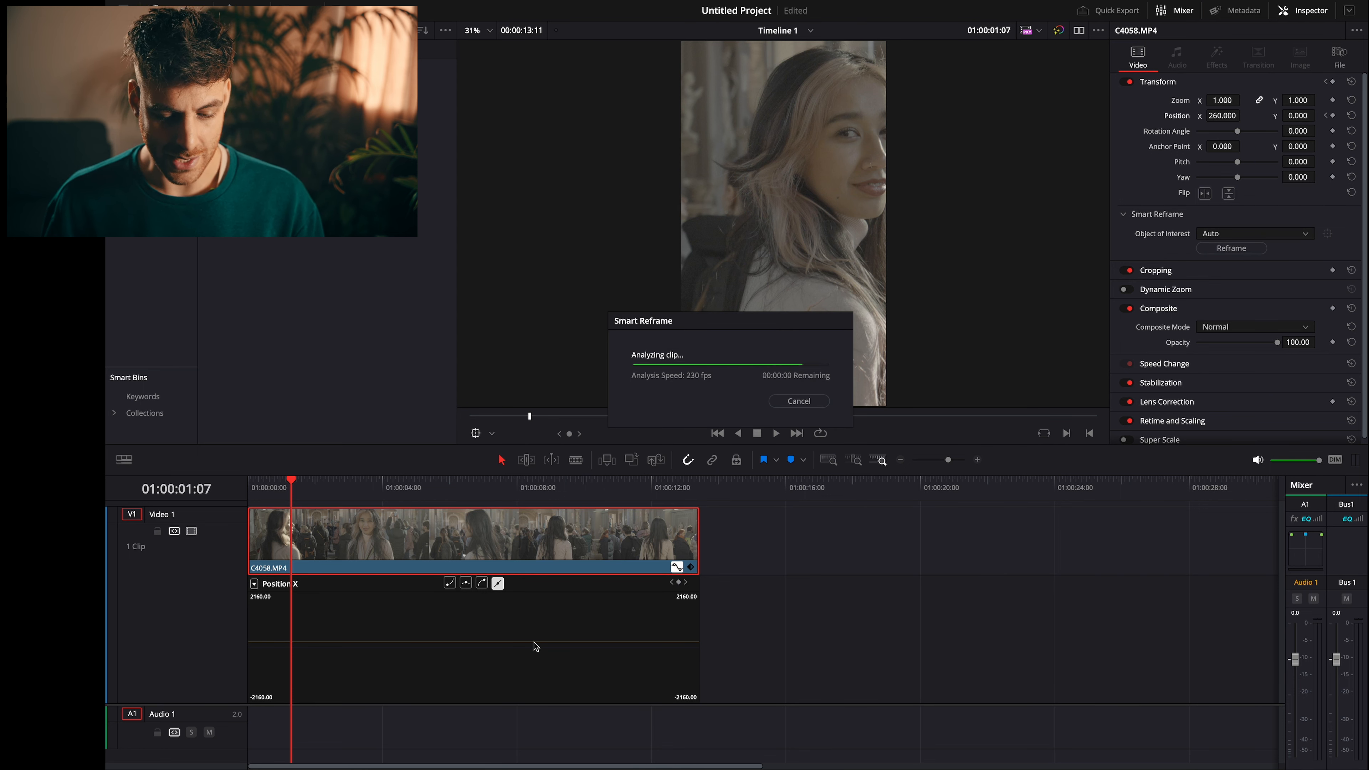
left_click(258, 487)
key("space")
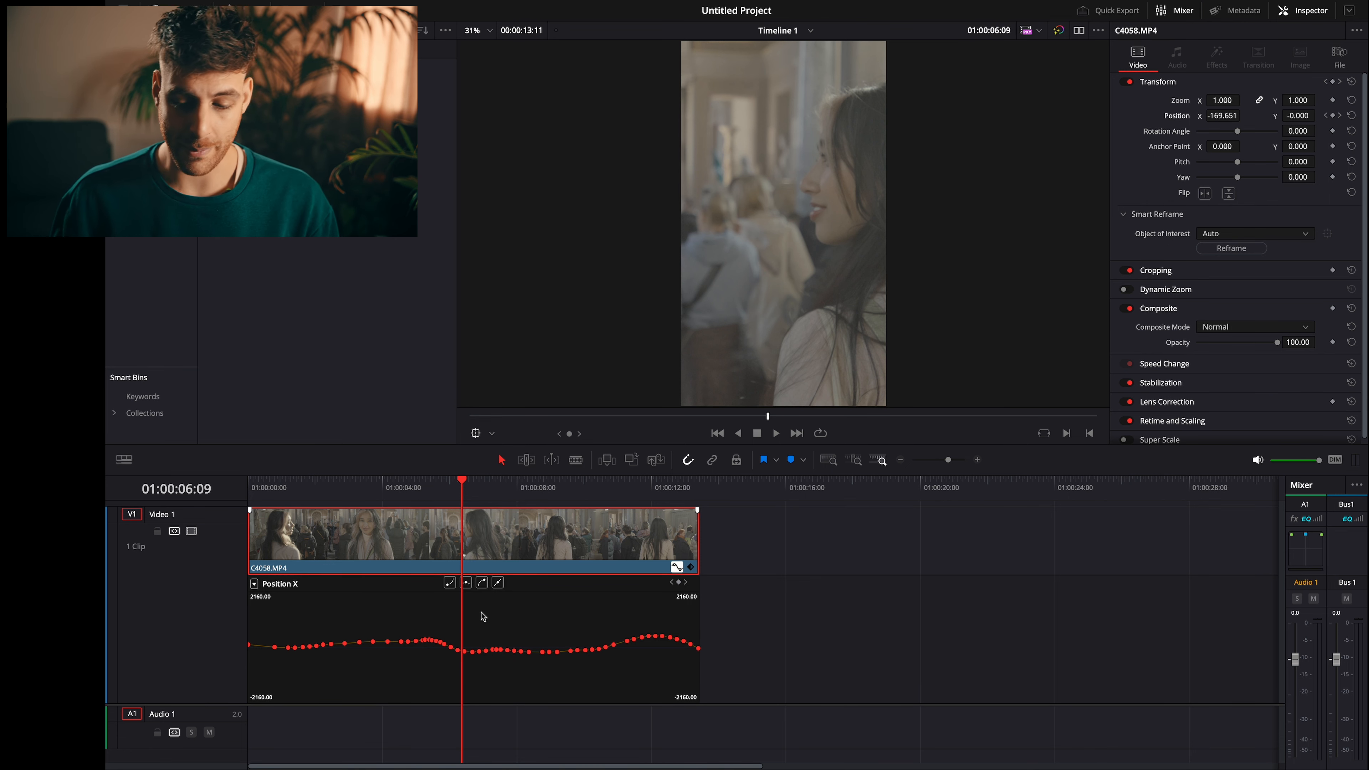
- Replace the reframed clip with a fresh copy of C4058.MP4 at the timeline start and delete its audio
key("Delete")
left_click_drag(239, 89, 250, 666)
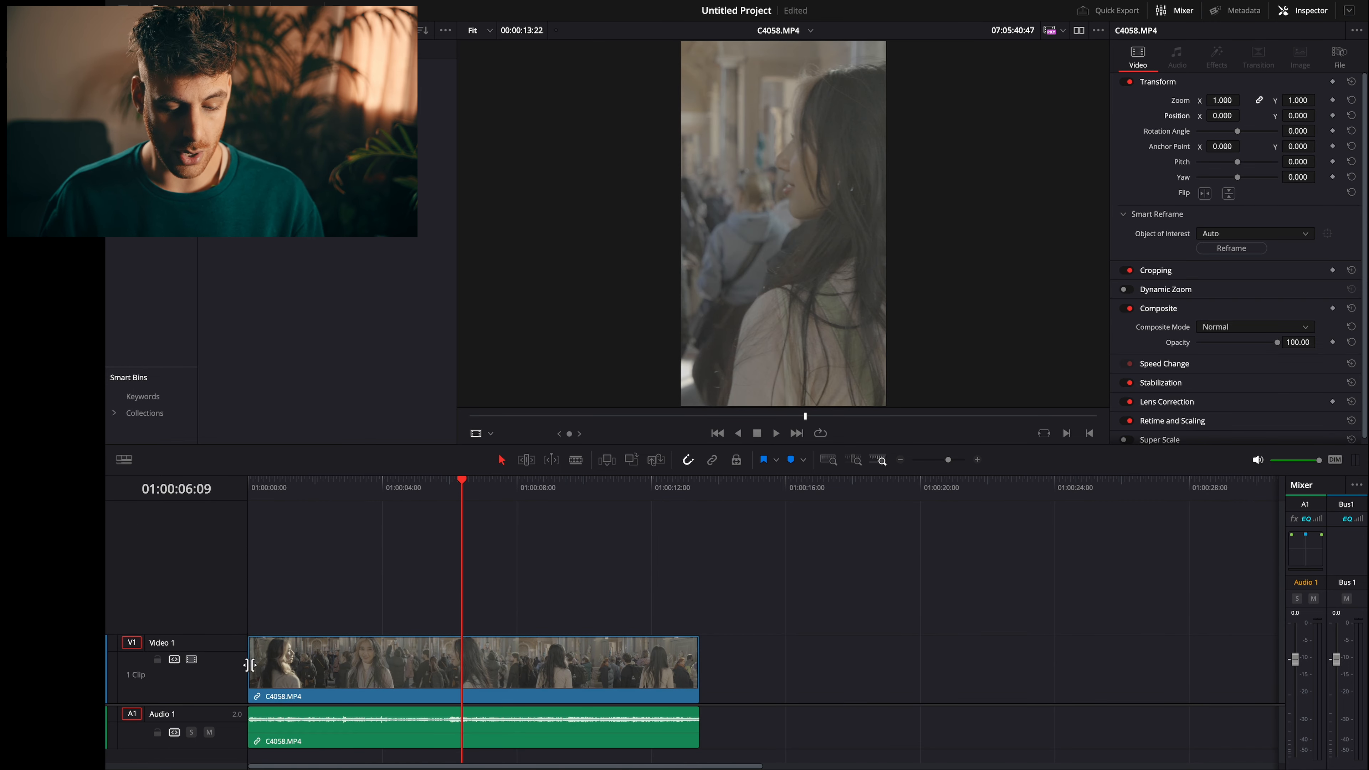
left_click(322, 730)
key("Delete")
left_click(345, 701)
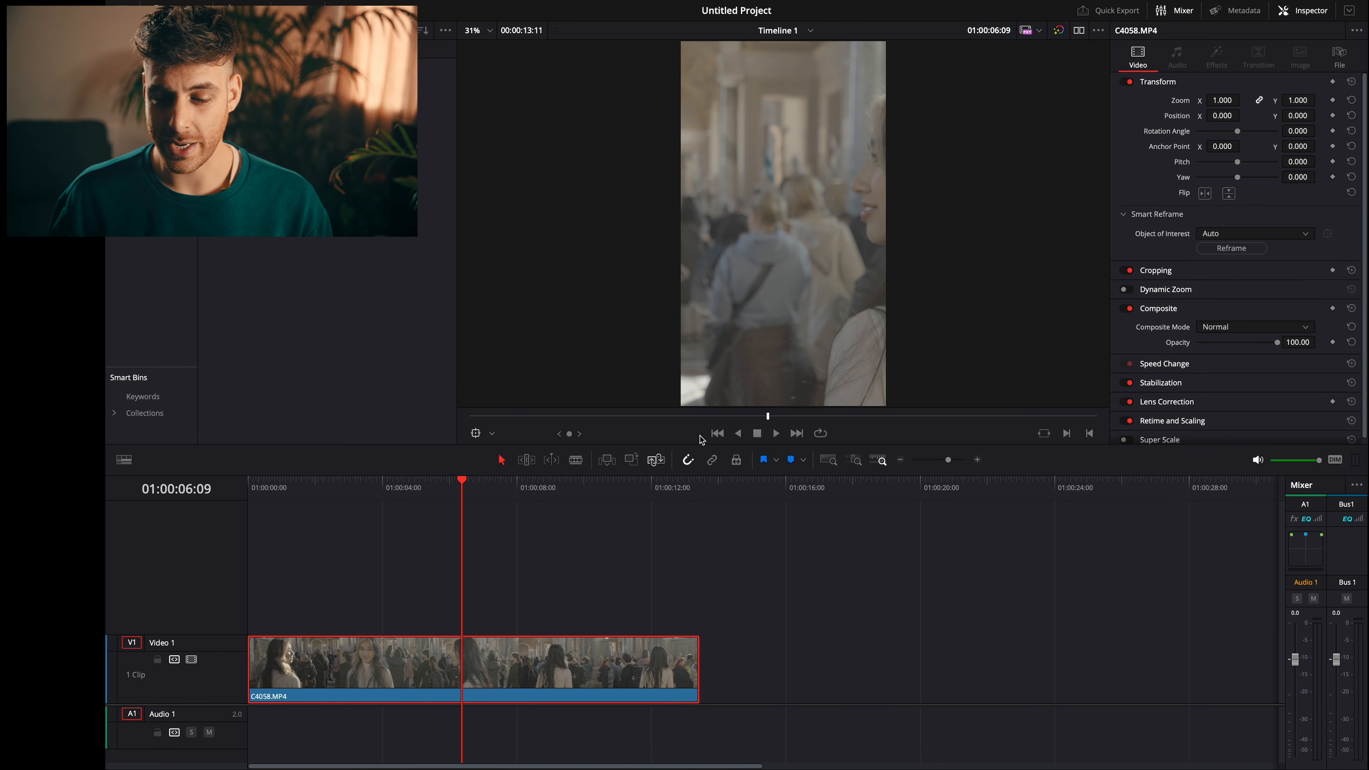
- Set the clip's rotation angle to -90 and its zoom to 0.57 so the whole shot fills the vertical frame
left_click_drag(1290, 133, 1237, 132)
double_click(1291, 132)
type("-90")
key("Return")
double_click(1222, 101)
key("BackSpace")
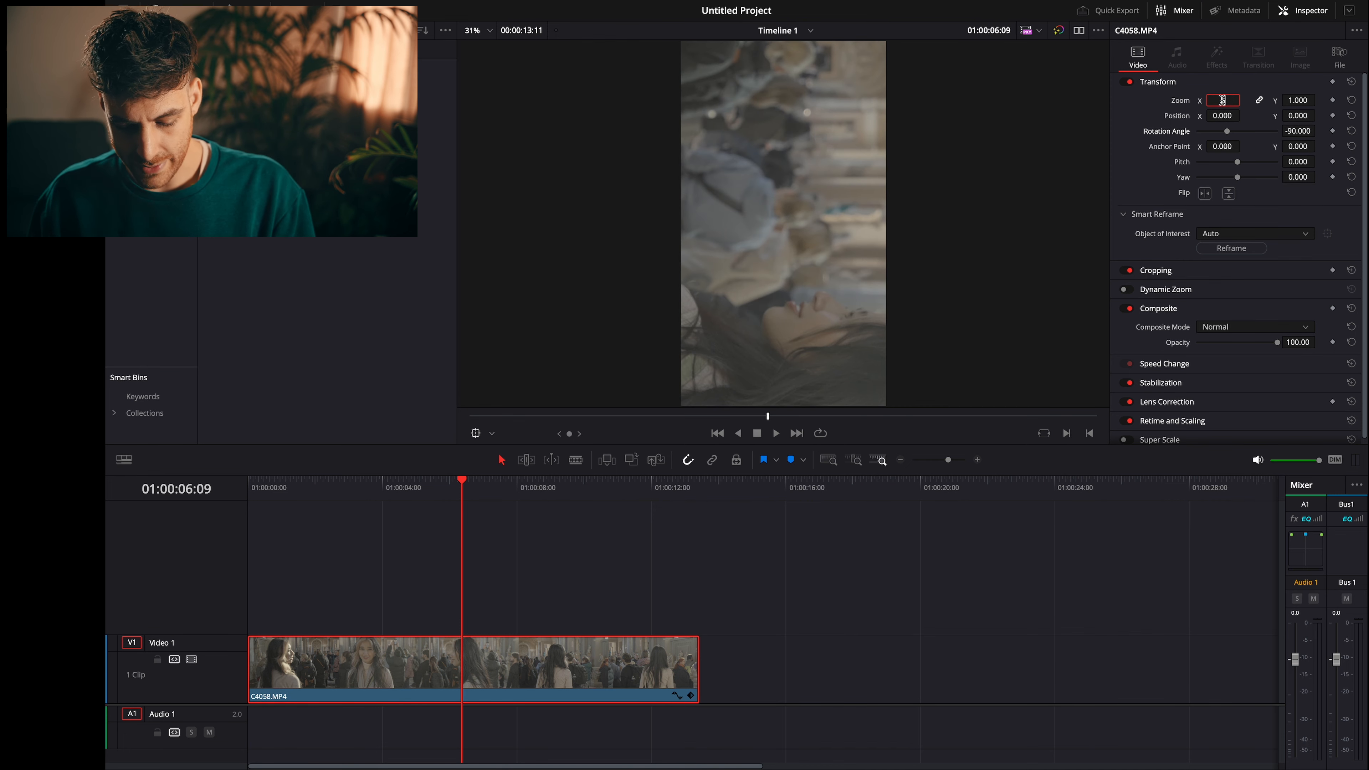
type("0.57")
key("Return")
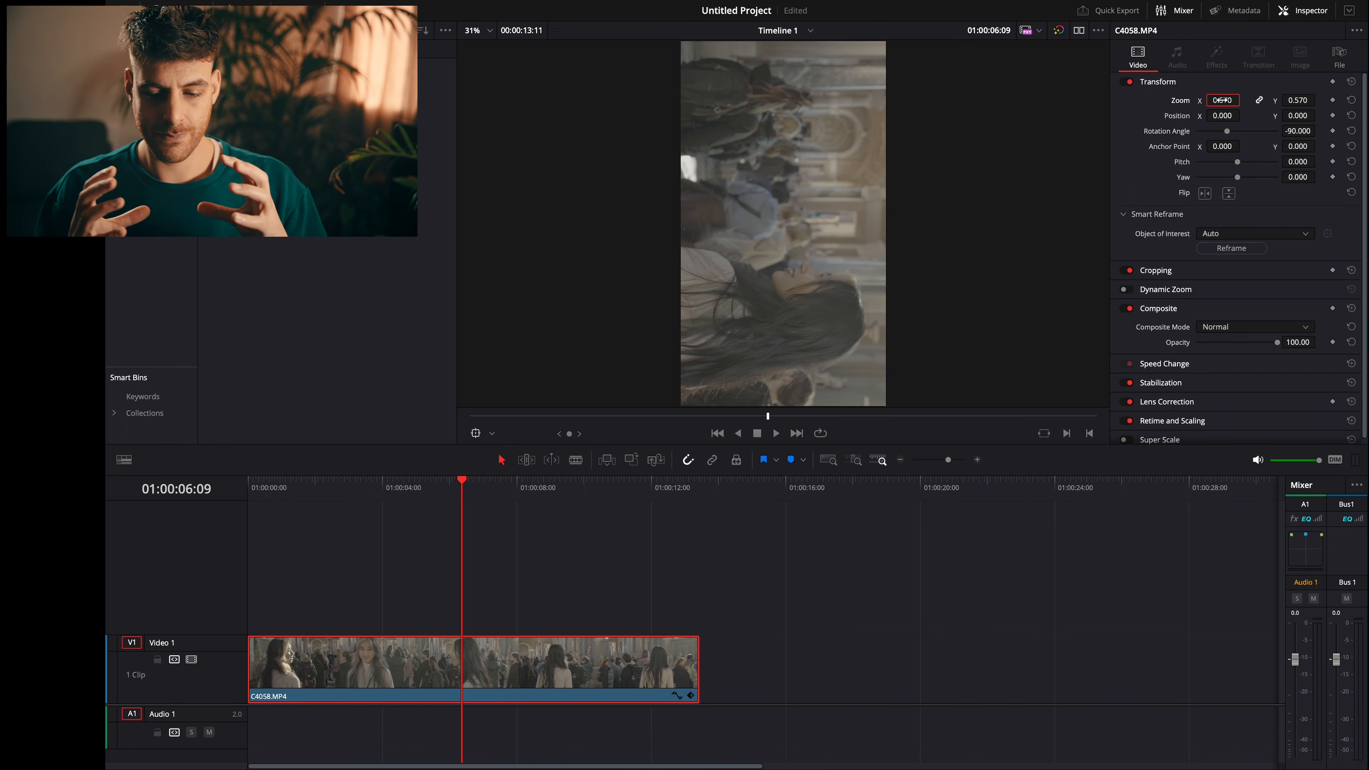
- Play the rotated clip from the start and park the playhead at 00:00:04:20 to review the sideways framing
left_click_drag(344, 490, 246, 491)
key("space")
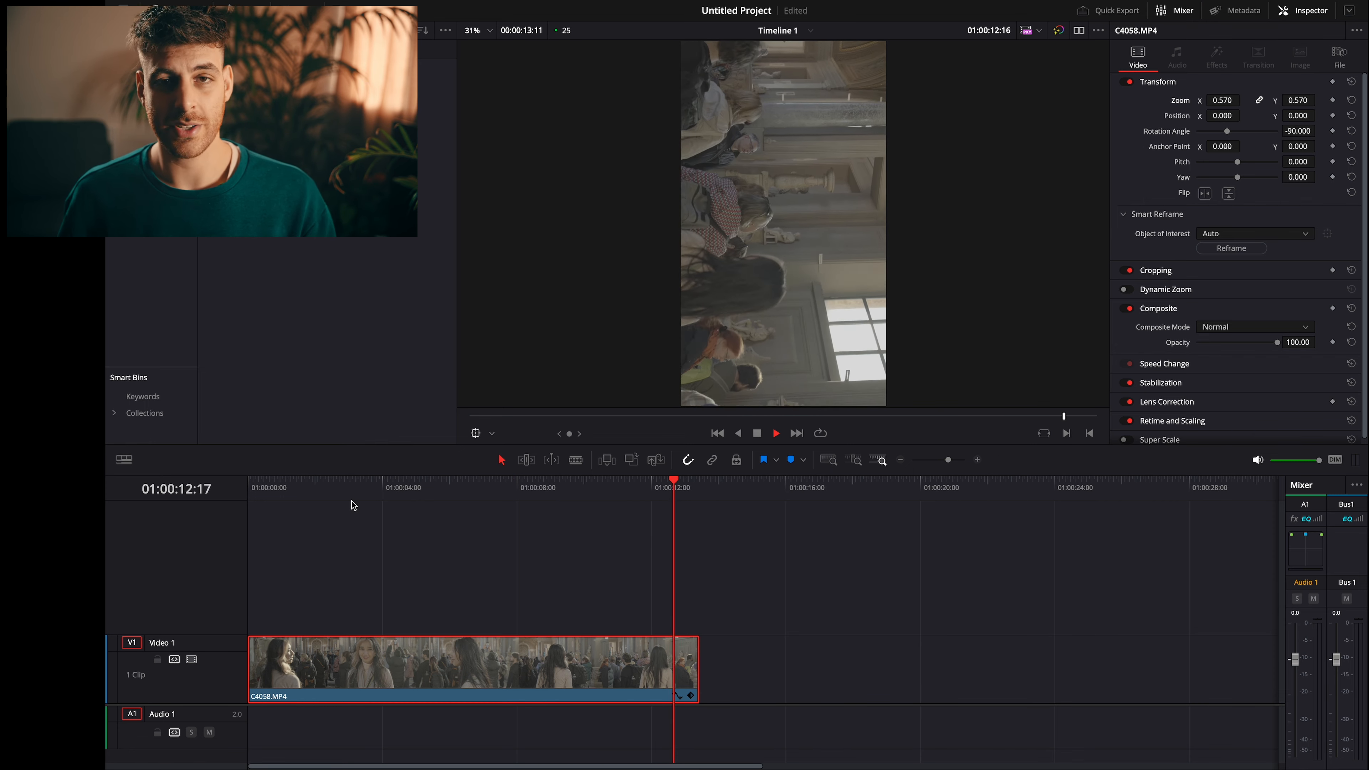
left_click(408, 499)
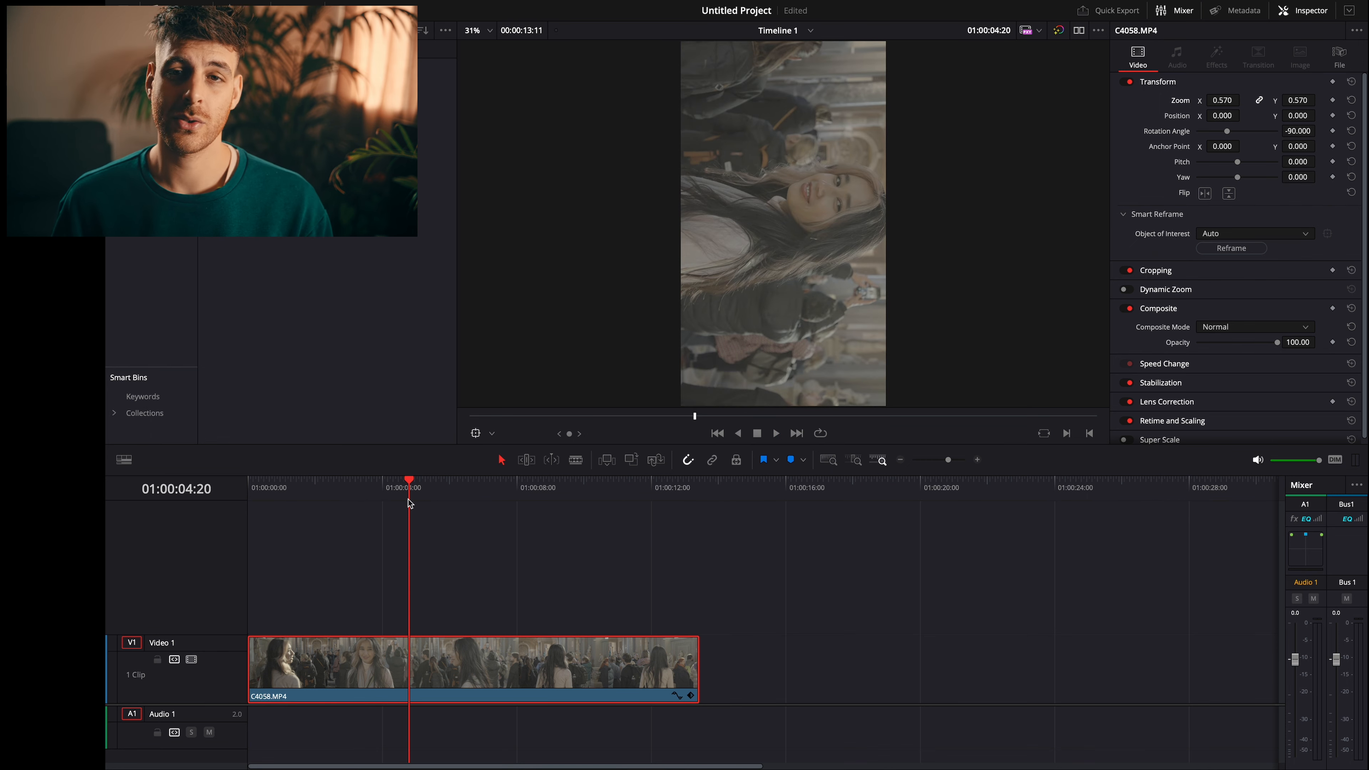